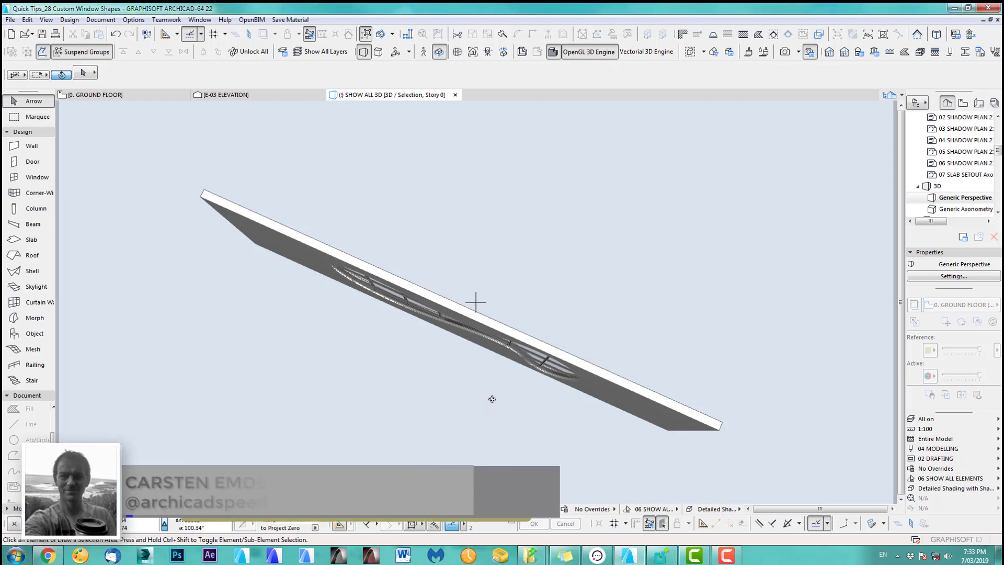
Step: Orbit the 3D view to inspect the finished blob-shaped window and the wall's side
{"action": "left_click_drag", "start_coordinate": [476, 411], "coordinate": [589, 334]}
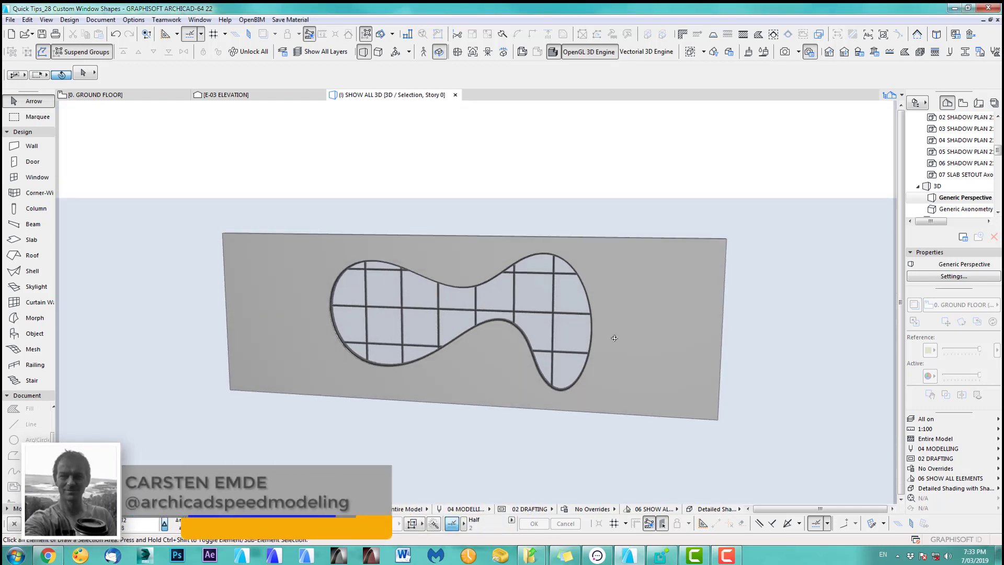
{"action": "left_click_drag", "start_coordinate": [450, 321], "coordinate": [251, 241]}
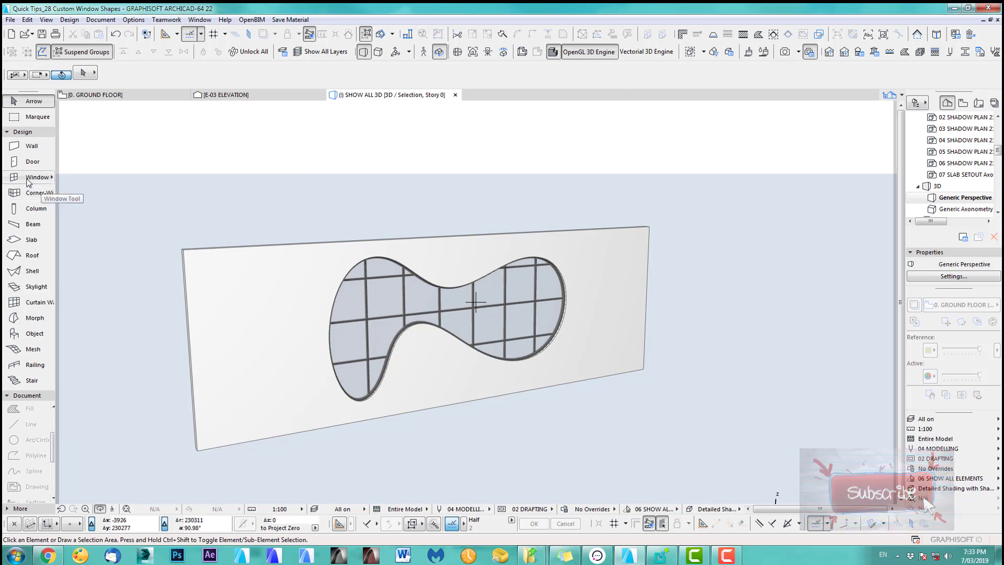
{"action": "left_click_drag", "start_coordinate": [374, 317], "coordinate": [594, 315]}
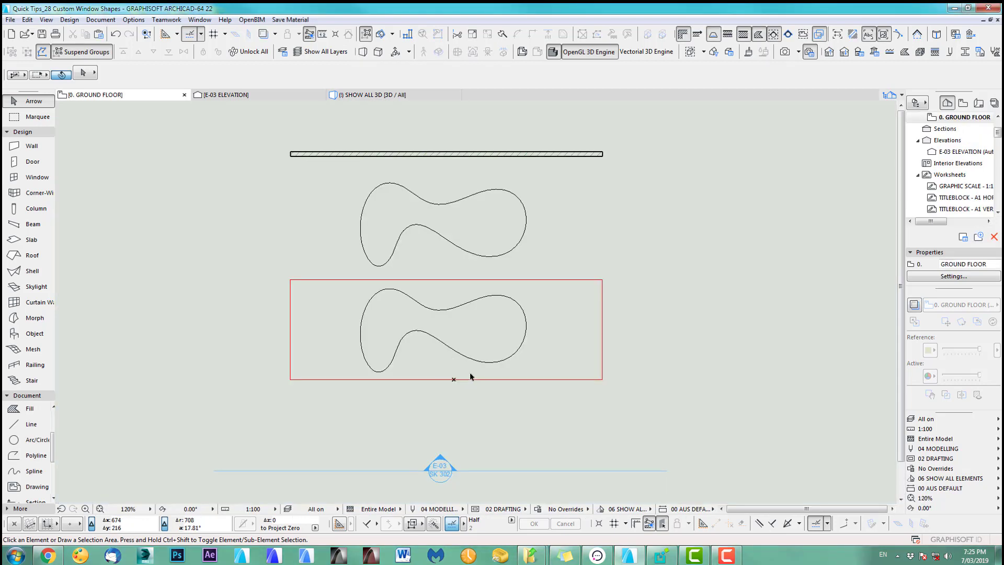
{"action": "scroll", "coordinate": [469, 348], "scroll_direction": "down", "scroll_amount": 1}
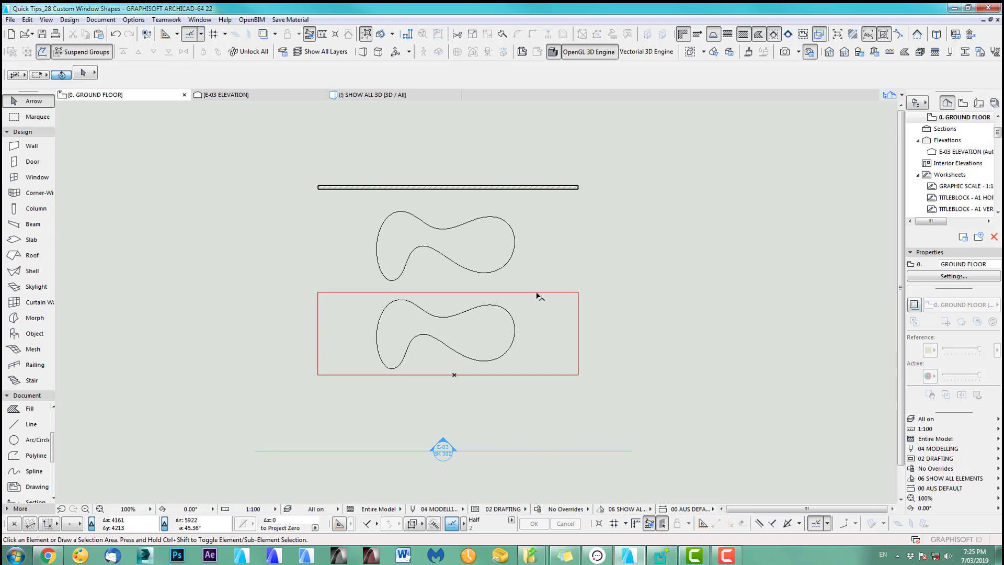
{"action": "left_click", "coordinate": [537, 293]}
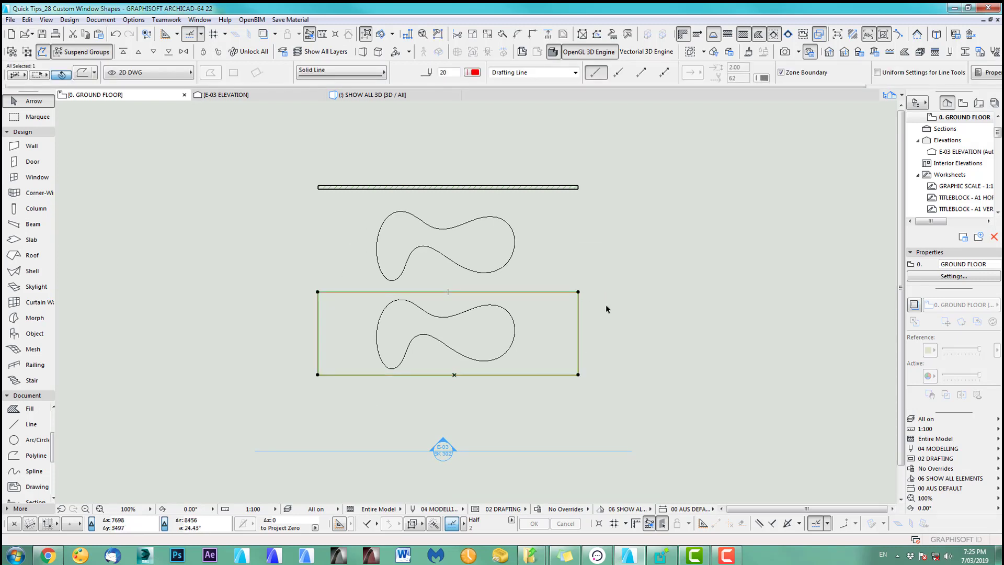
{"action": "key", "text": "Escape"}
{"action": "left_click", "coordinate": [579, 188]}
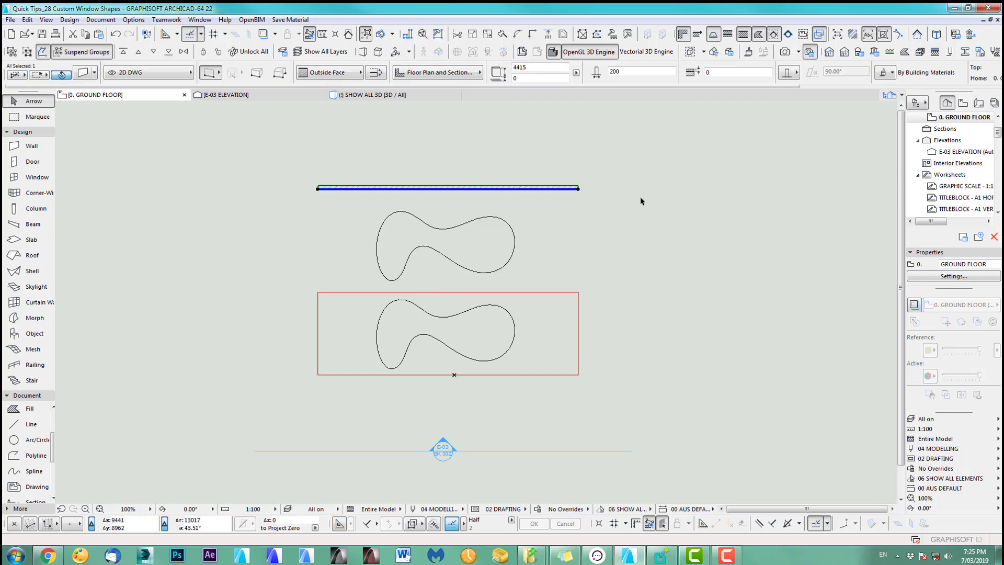
{"action": "key", "text": "F5"}
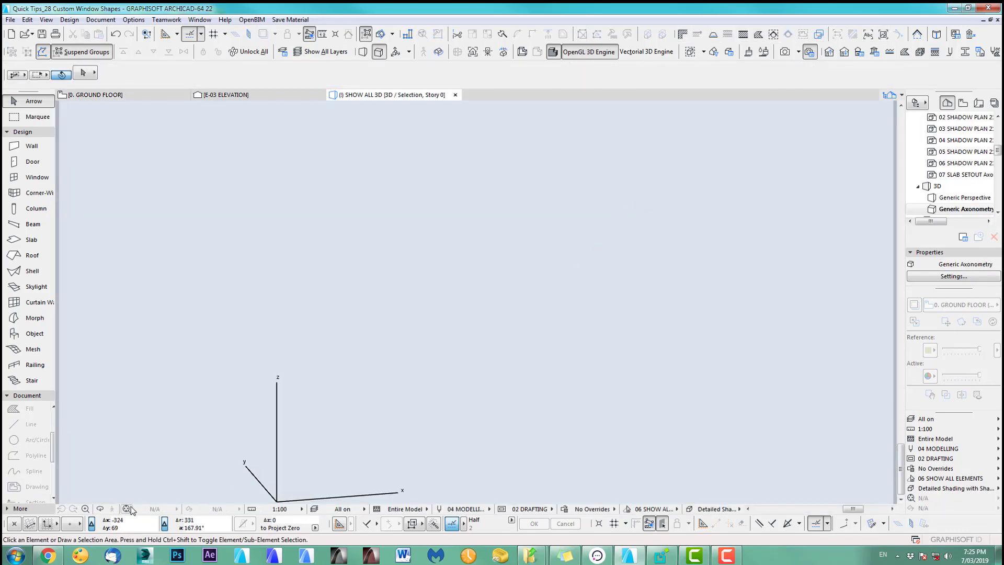
{"action": "left_click", "coordinate": [127, 508]}
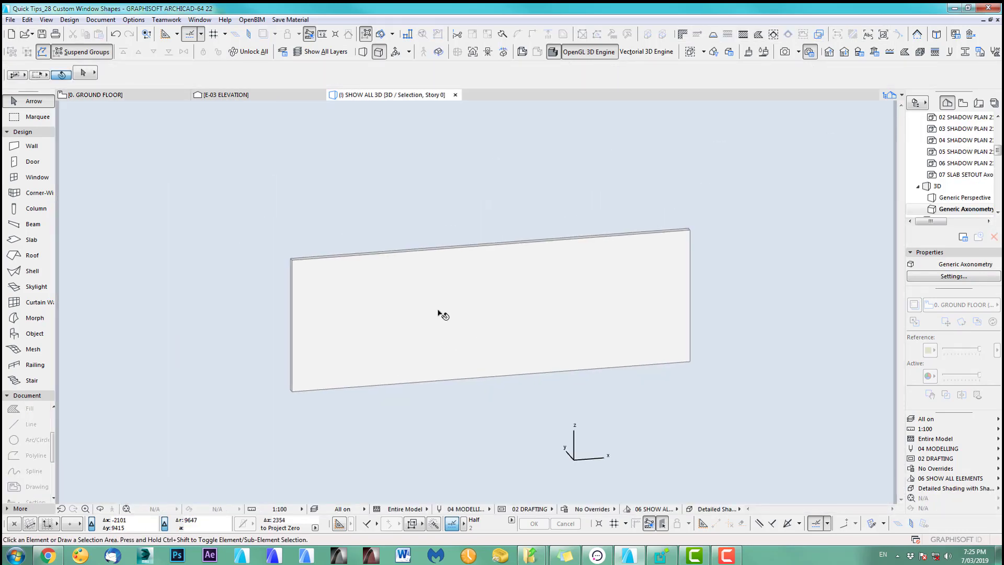
{"action": "middle_click_drag", "start_coordinate": [447, 313], "coordinate": [522, 320], "text": "shift"}
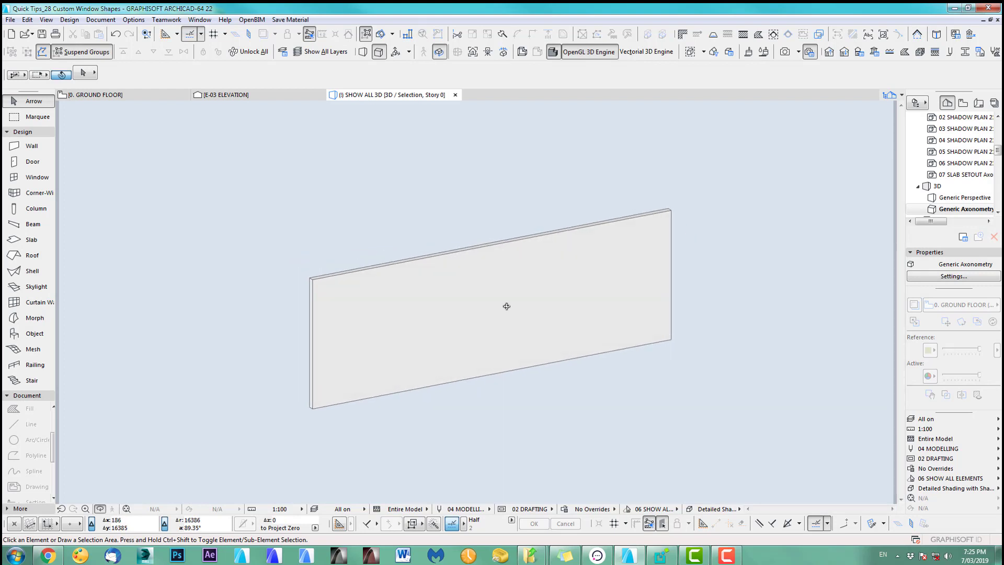
{"action": "key", "text": "F2"}
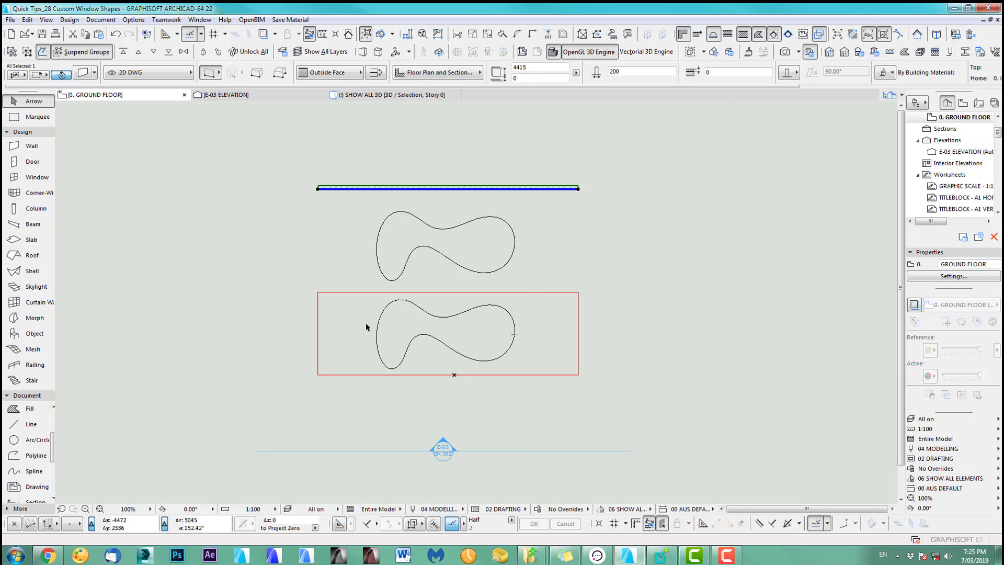
{"action": "left_click", "coordinate": [570, 232]}
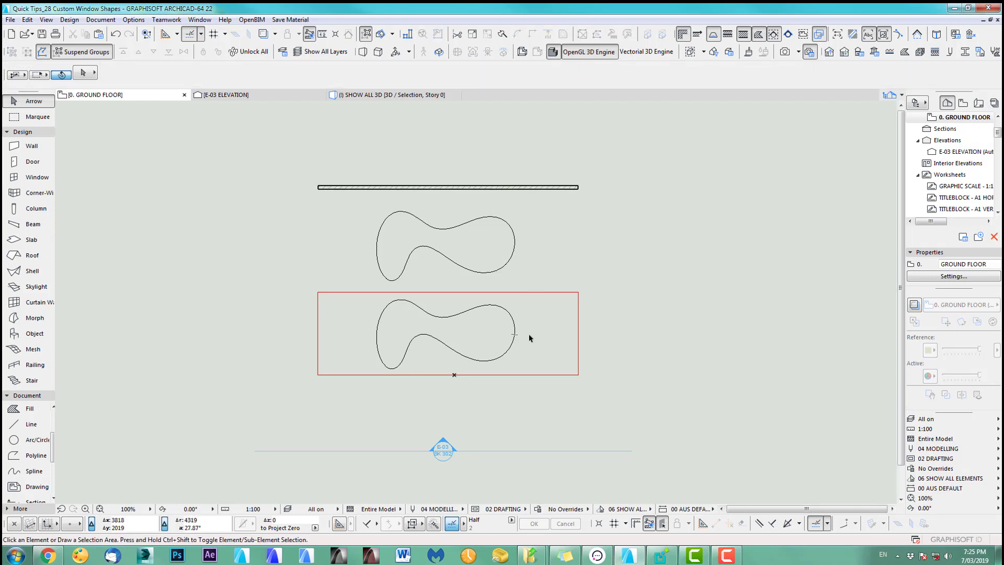
{"action": "scroll", "coordinate": [516, 358], "scroll_direction": "up", "scroll_amount": 2}
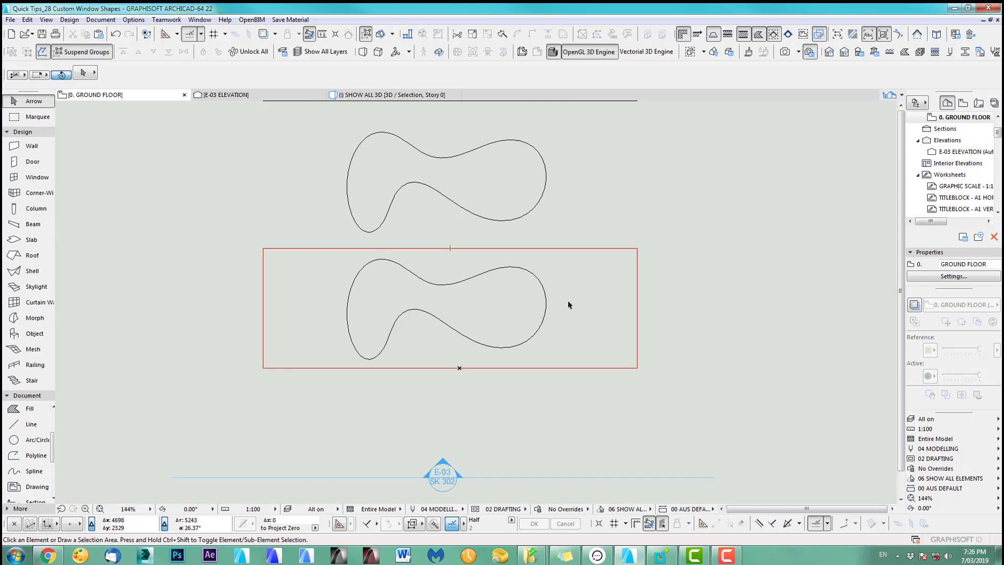
Step: Set Curtain Wall defaults to 3518 height with the 1000 by 1000 scheme grid
{"action": "left_click", "coordinate": [30, 303]}
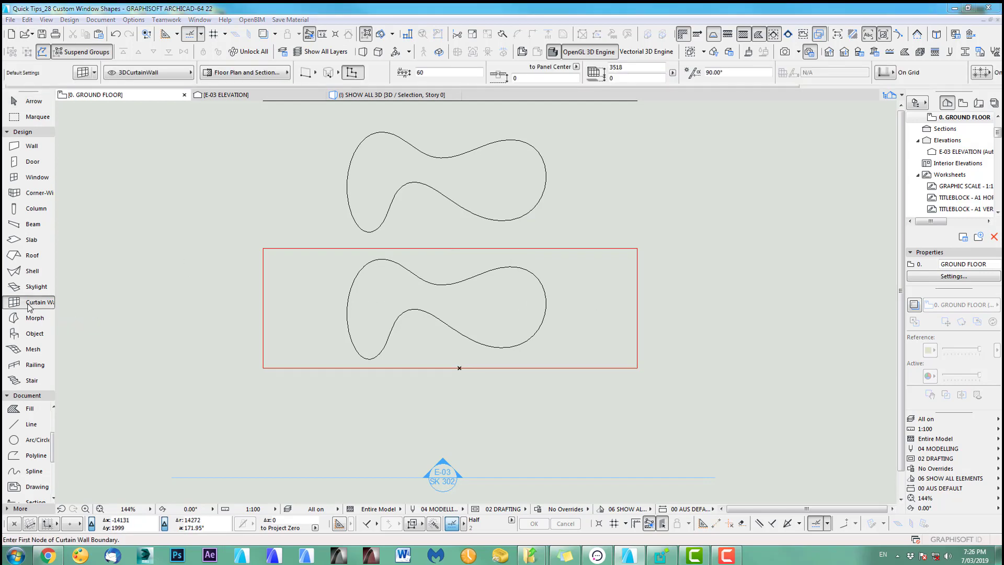
{"action": "double_click", "coordinate": [28, 305]}
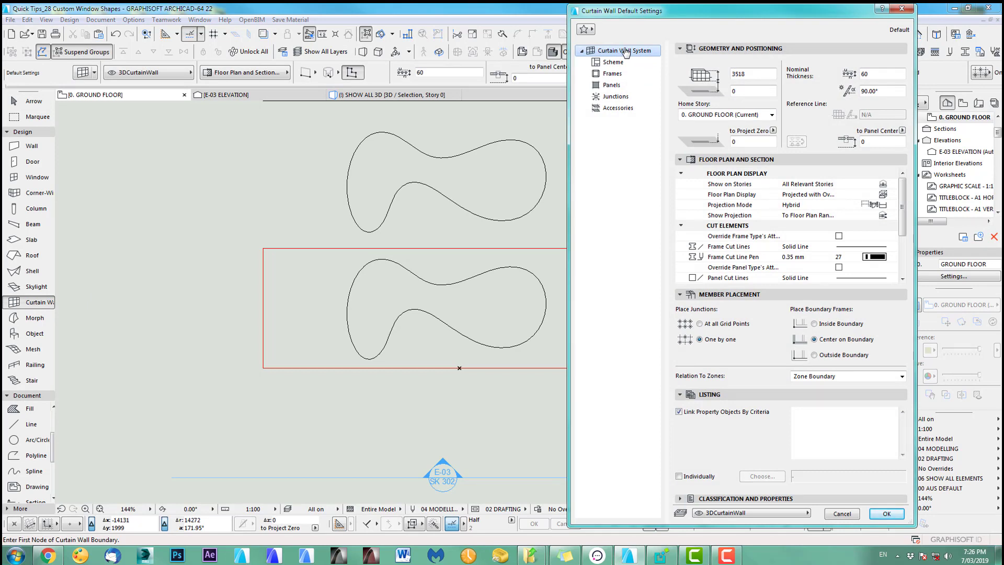
{"action": "left_click", "coordinate": [621, 64]}
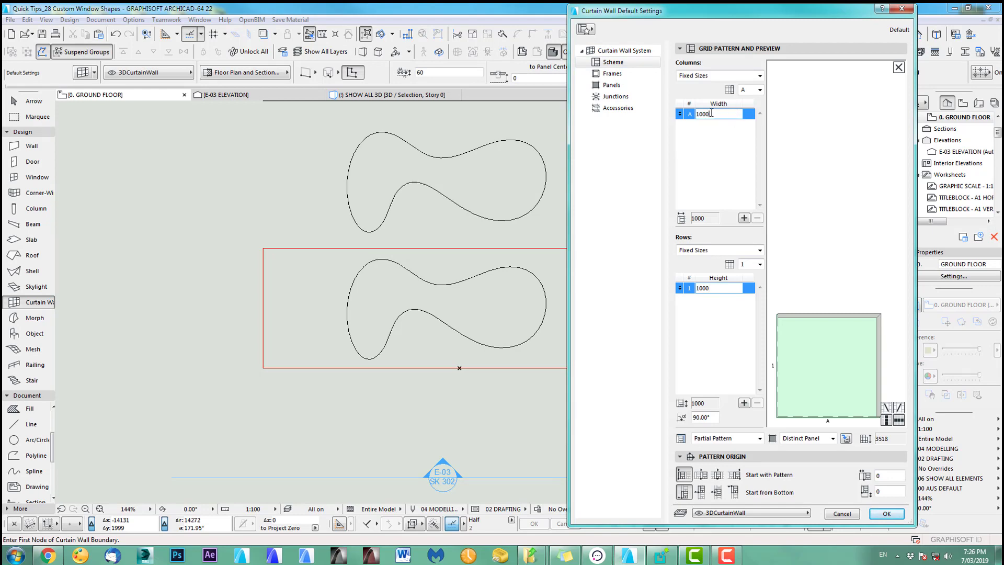
{"action": "left_click", "coordinate": [612, 52]}
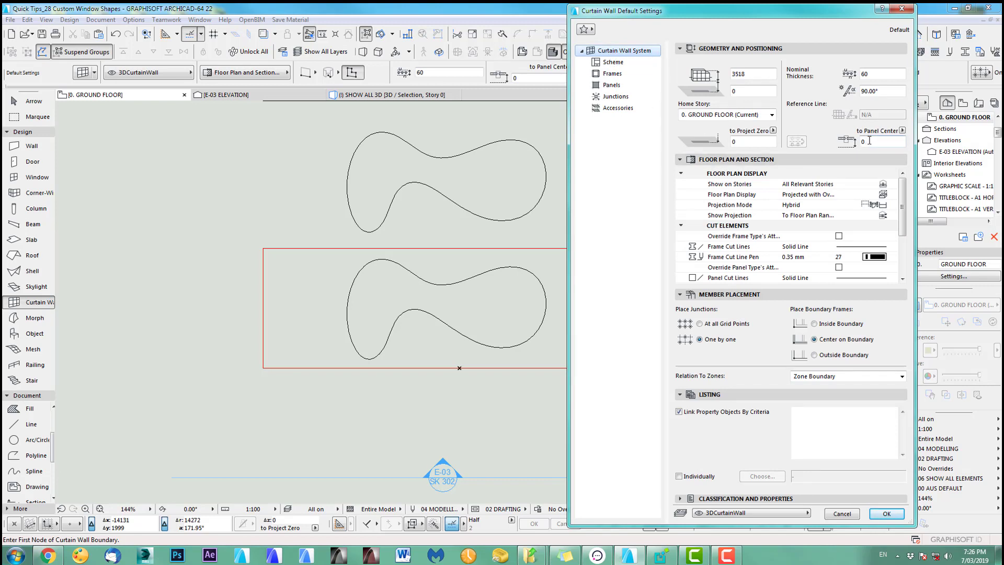
{"action": "left_click_drag", "start_coordinate": [870, 140], "coordinate": [859, 141]}
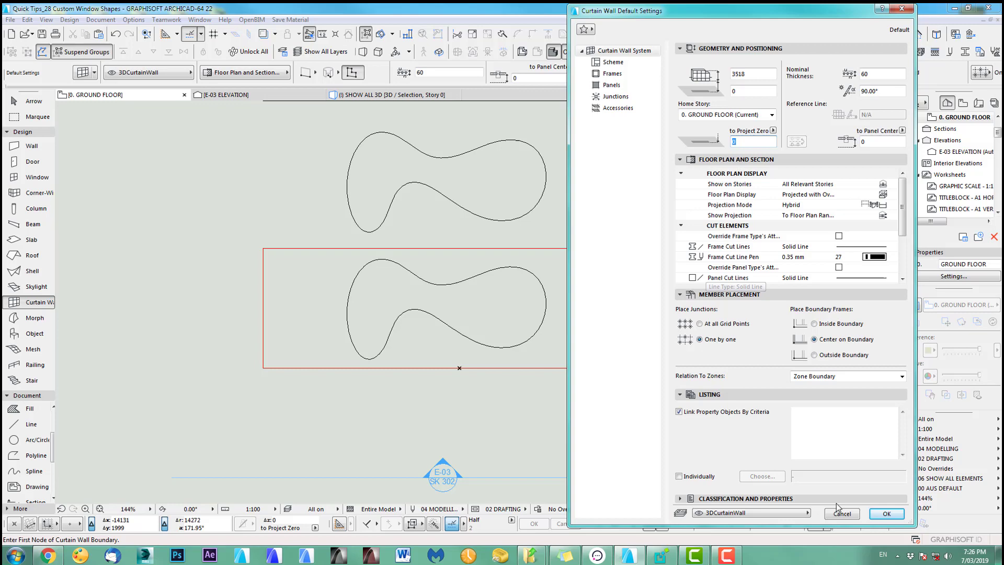
{"action": "left_click", "coordinate": [881, 513]}
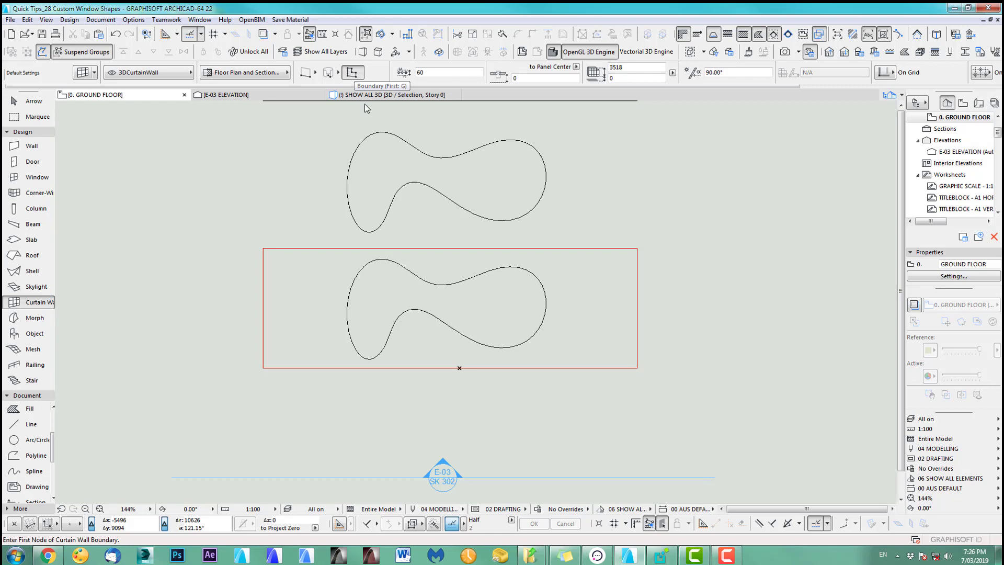
Step: Trace the lower blob outline into a gridded curtain wall and inspect its frames in 3D
{"action": "key", "text": "space"}
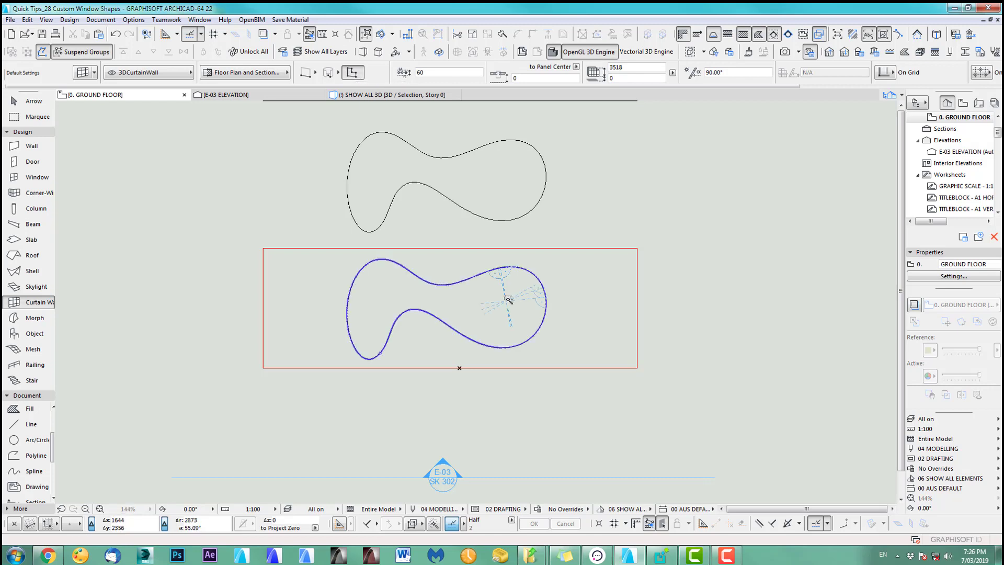
{"action": "left_click", "coordinate": [508, 300]}
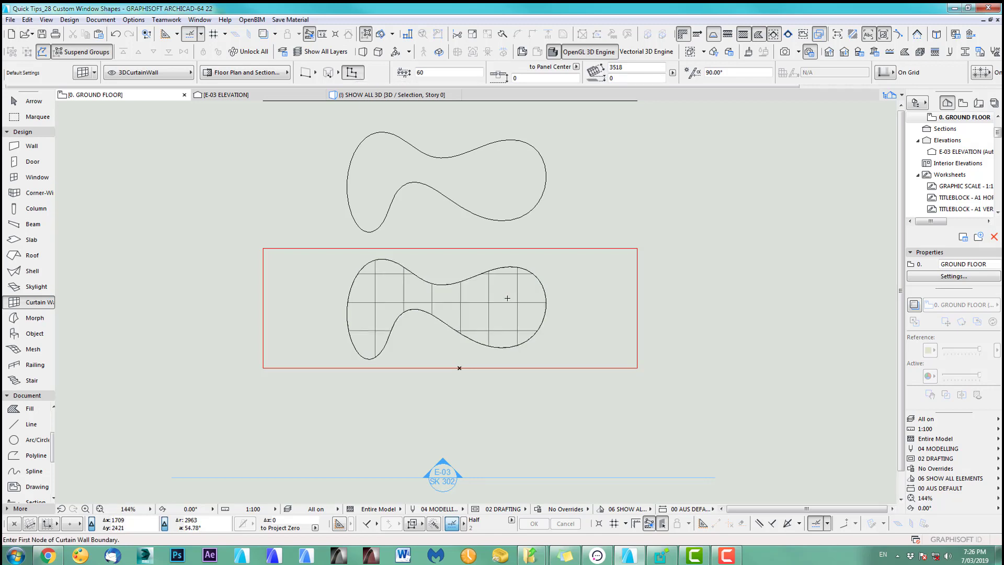
{"action": "left_click", "coordinate": [507, 299], "text": "shift"}
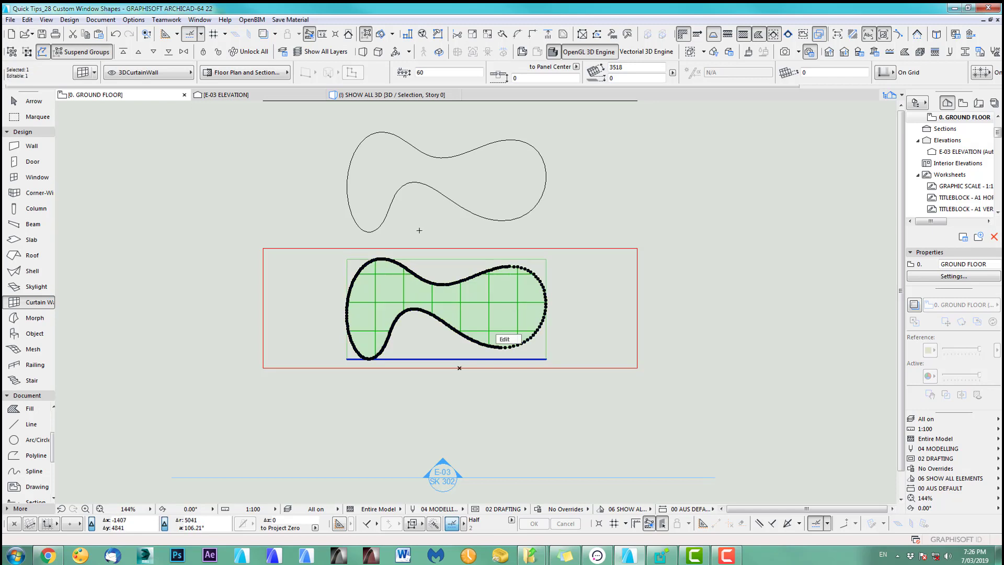
{"action": "key", "text": "F5"}
{"action": "middle_click_drag", "start_coordinate": [493, 332], "coordinate": [533, 340], "text": "shift"}
{"action": "scroll", "coordinate": [534, 341], "scroll_direction": "up", "scroll_amount": 8}
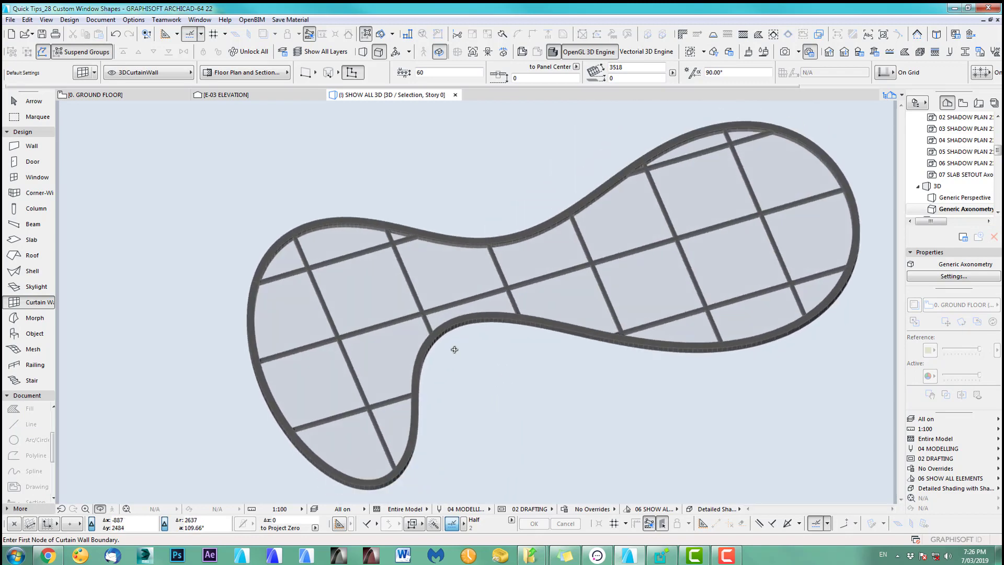
{"action": "mouse_move", "coordinate": [445, 350]}
{"action": "middle_mouse_down", "text": "shift"}
{"action": "mouse_move", "coordinate": [466, 337]}
{"action": "mouse_move", "coordinate": [465, 322]}
{"action": "middle_mouse_up", "text": "shift"}
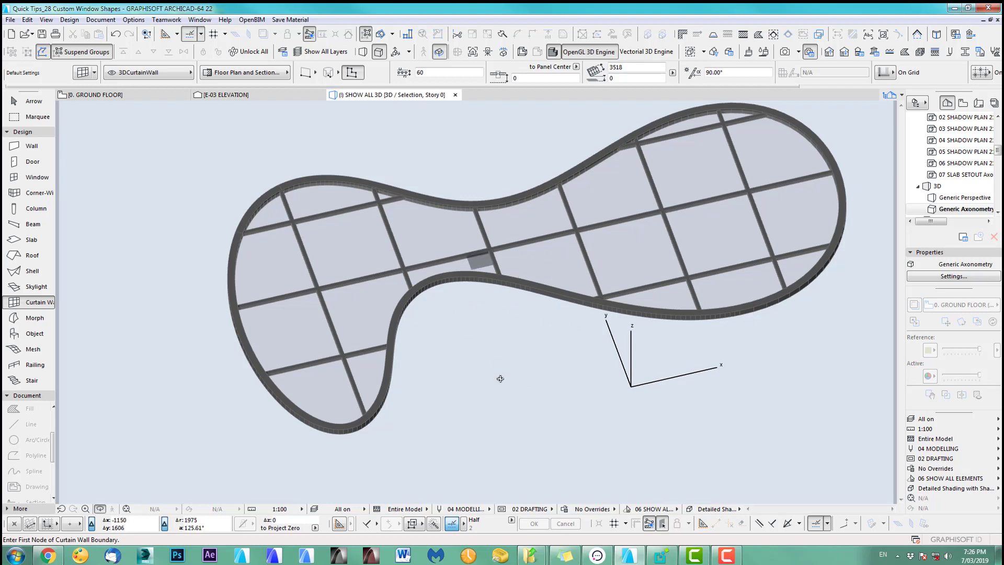
{"action": "key", "text": "F2"}
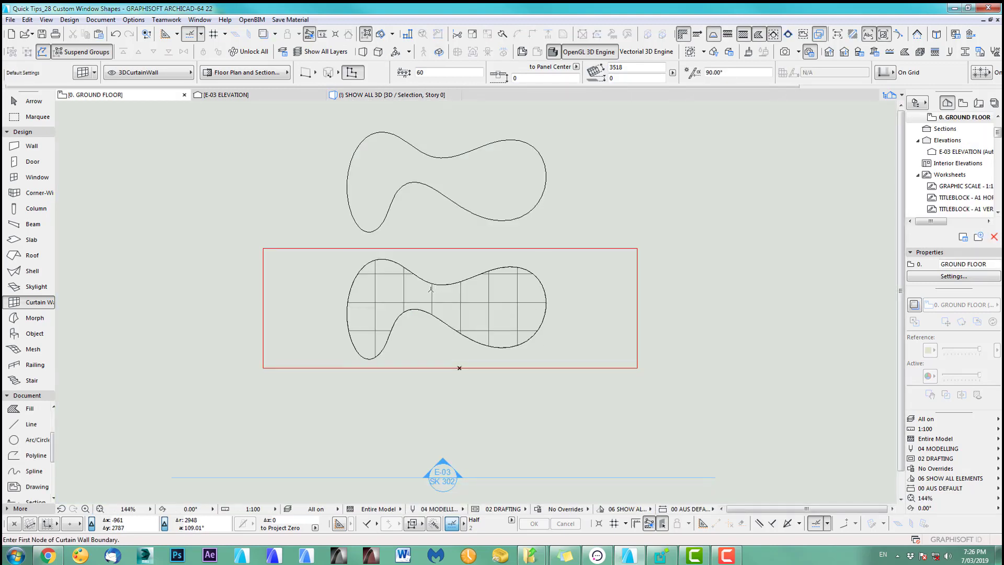
Step: Save the selected curtain wall as window part New Window 1.gsm, replacing the existing file
{"action": "left_click", "coordinate": [383, 283], "text": "shift"}
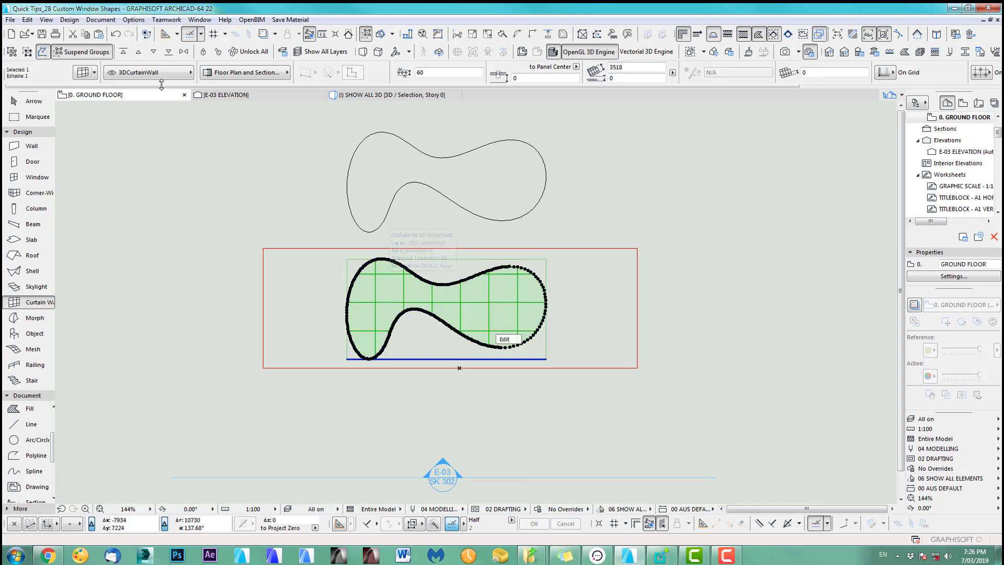
{"action": "left_click", "coordinate": [10, 21]}
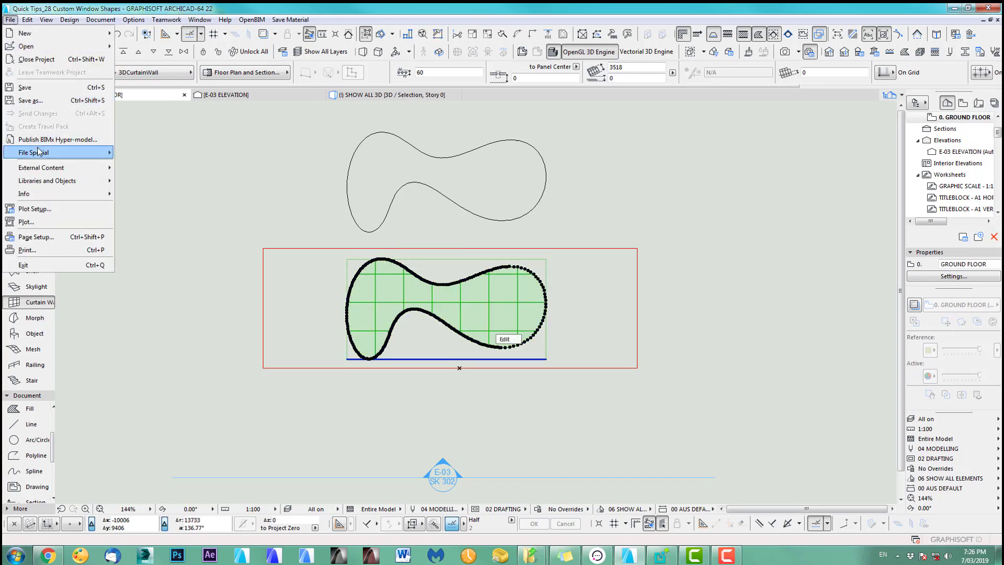
{"action": "mouse_move", "coordinate": [37, 152]}
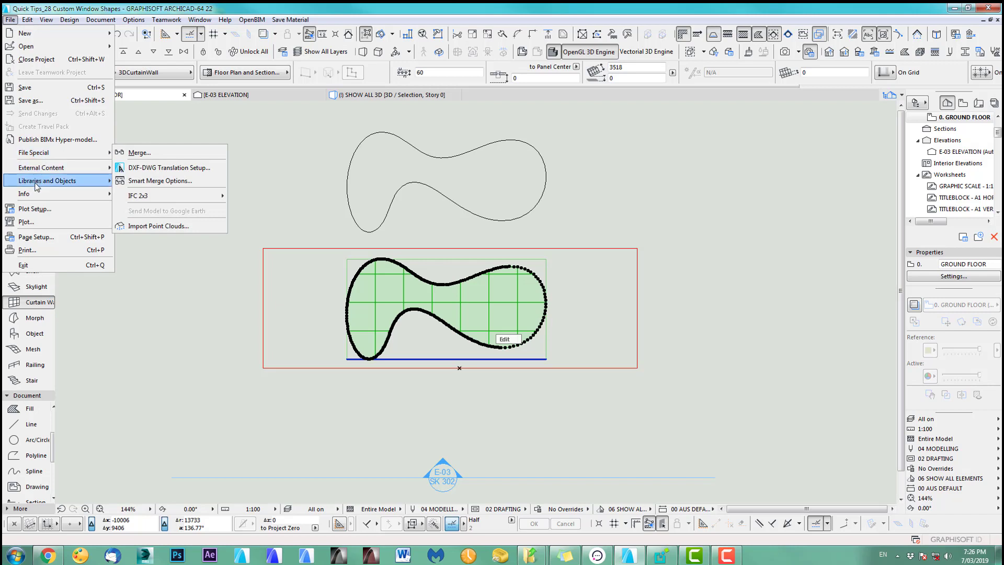
{"action": "mouse_move", "coordinate": [35, 187]}
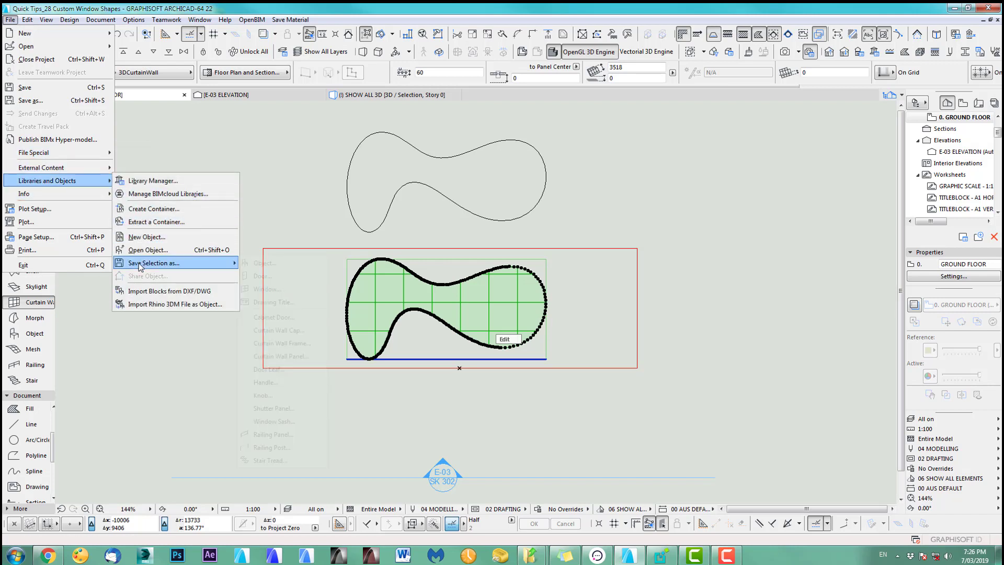
{"action": "mouse_move", "coordinate": [140, 267]}
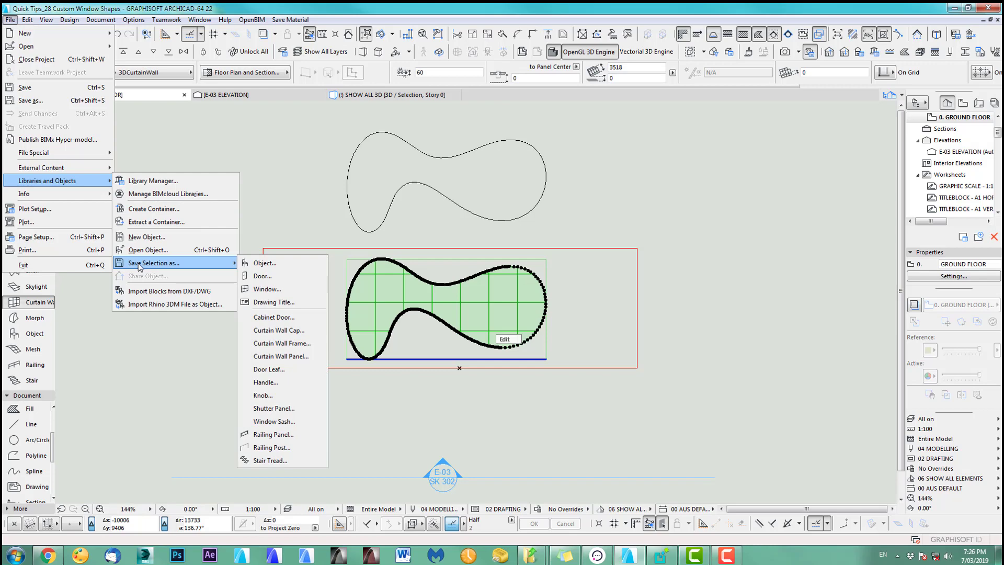
{"action": "left_click", "coordinate": [267, 289]}
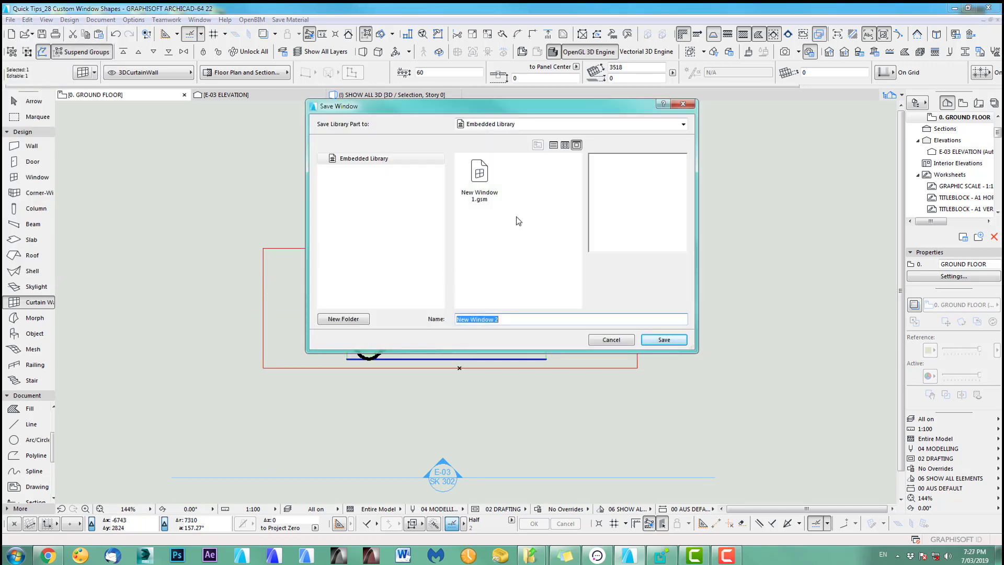
{"action": "left_click", "coordinate": [481, 174]}
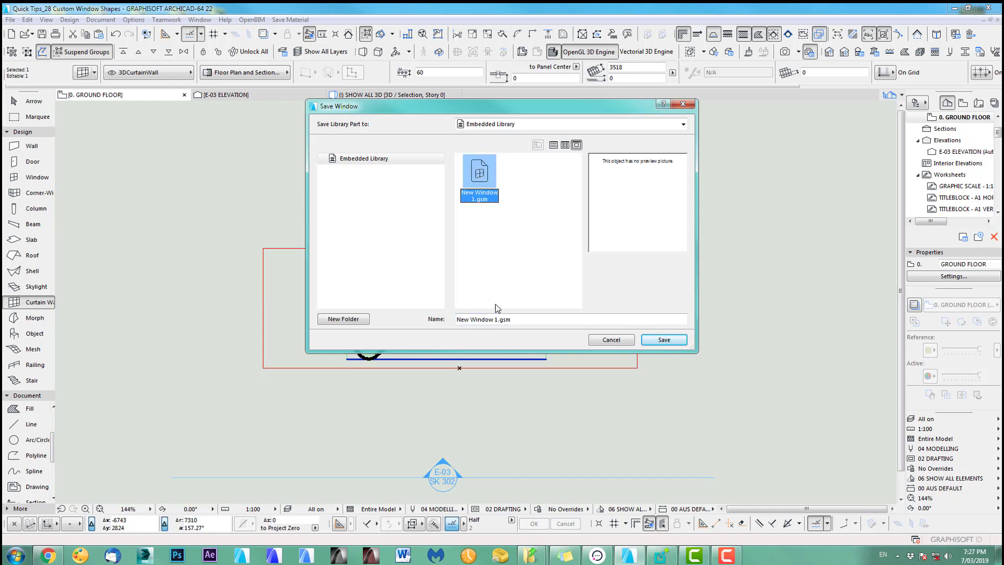
{"action": "left_click", "coordinate": [664, 340]}
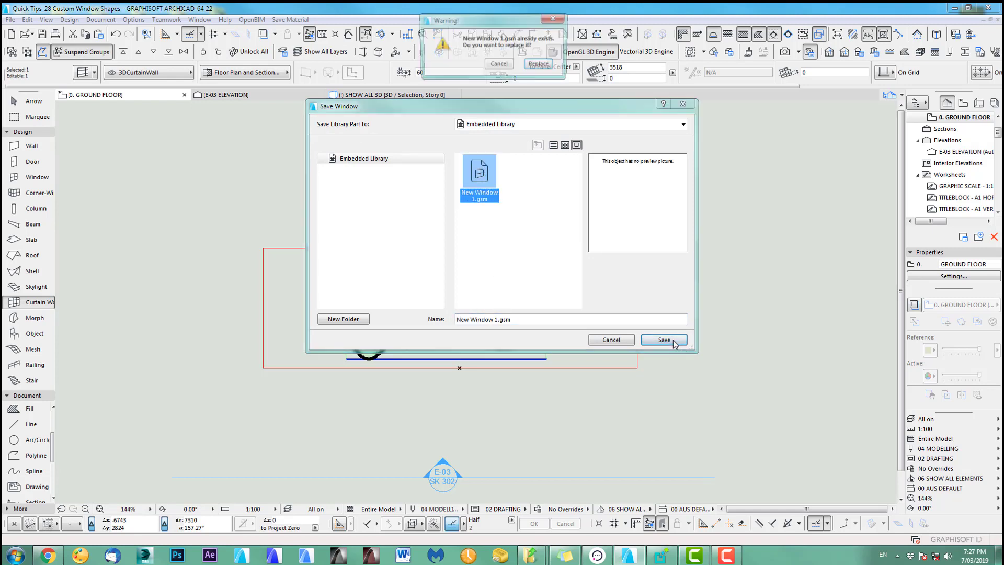
{"action": "mouse_move", "coordinate": [525, 26]}
{"action": "left_mouse_down"}
{"action": "mouse_move", "coordinate": [564, 120]}
{"action": "mouse_move", "coordinate": [533, 43]}
{"action": "mouse_move", "coordinate": [524, 46]}
{"action": "left_mouse_up"}
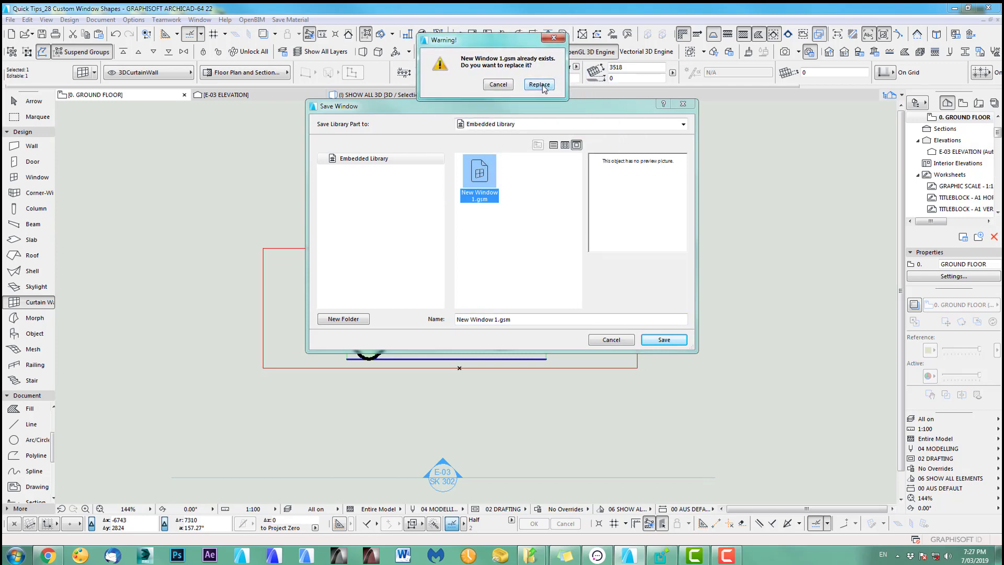
{"action": "left_click", "coordinate": [539, 85]}
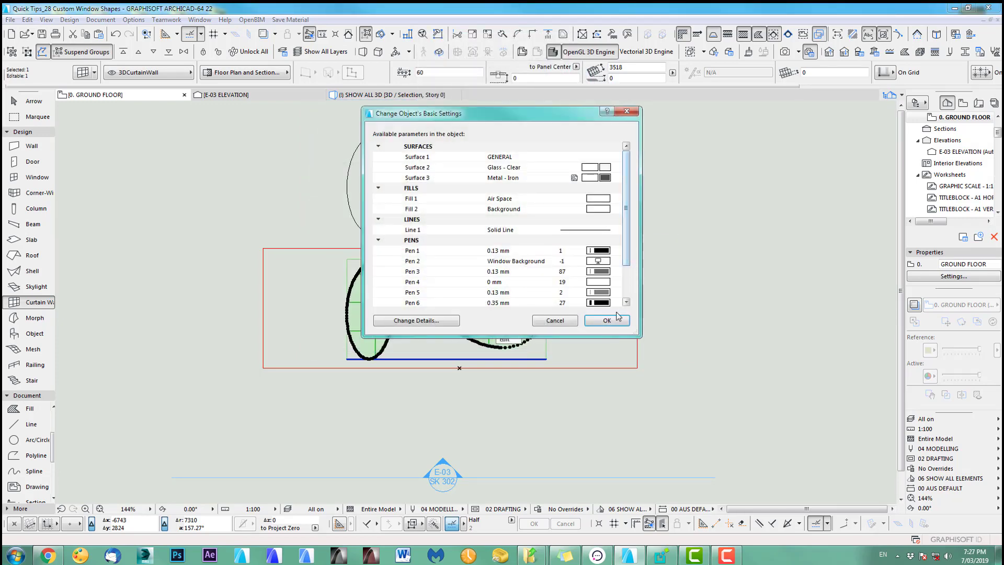
{"action": "left_click_drag", "start_coordinate": [634, 332], "coordinate": [670, 431]}
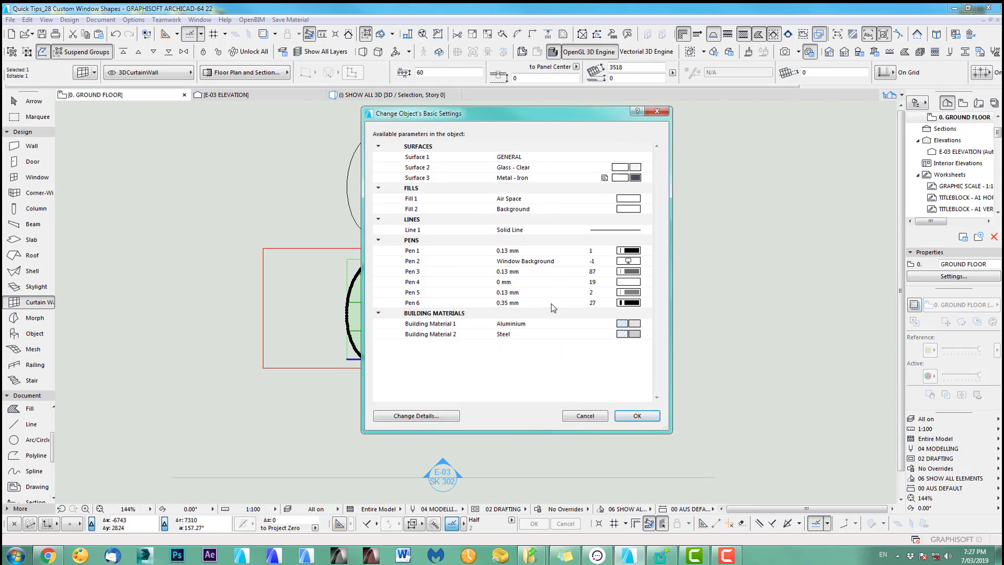
Step: Accept the window parameters and make New Window 1 the default window
{"action": "left_click", "coordinate": [647, 417]}
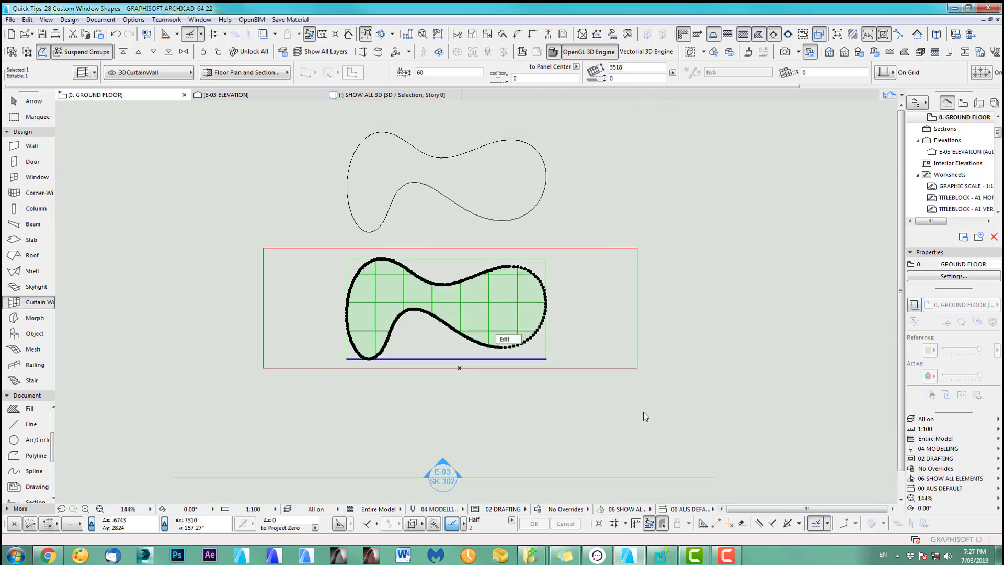
{"action": "key", "text": "Escape"}
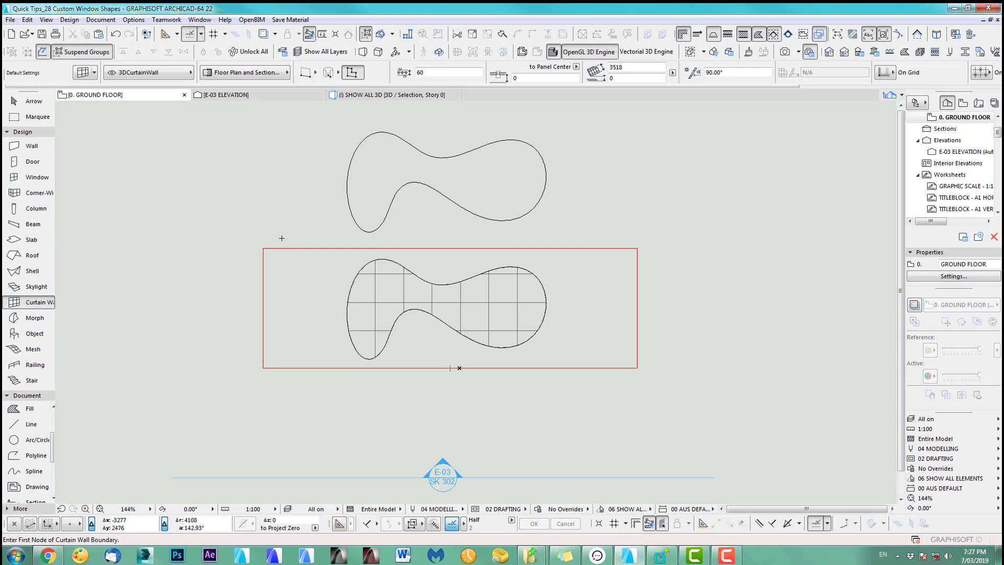
{"action": "left_click", "coordinate": [33, 178]}
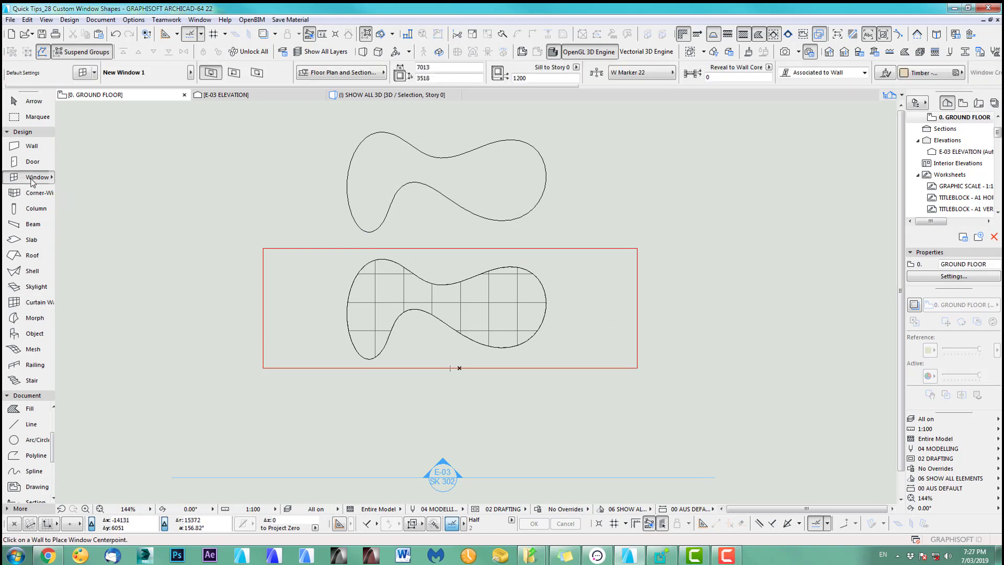
{"action": "double_click", "coordinate": [33, 179]}
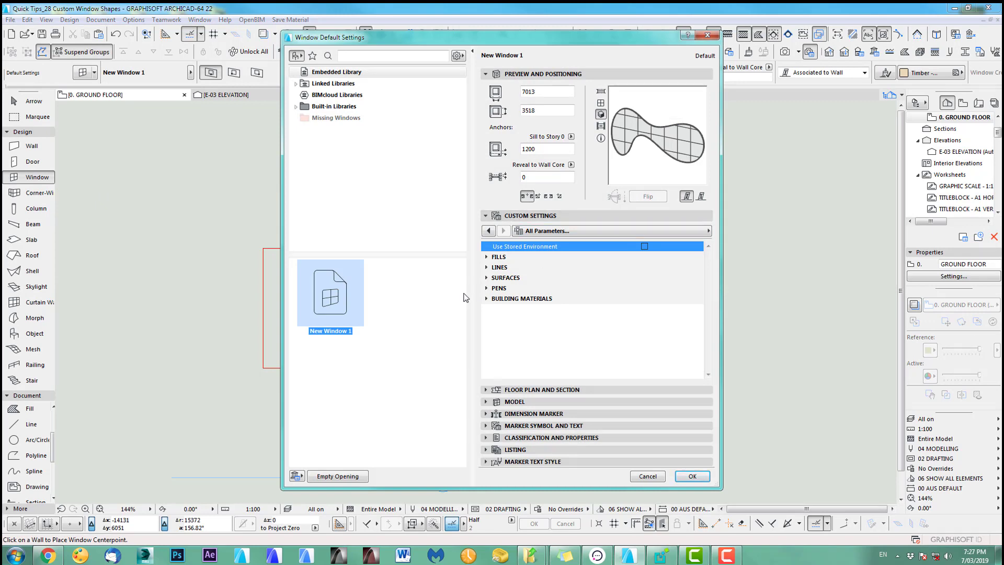
{"action": "mouse_move", "coordinate": [339, 326]}
{"action": "left_click", "coordinate": [692, 476]}
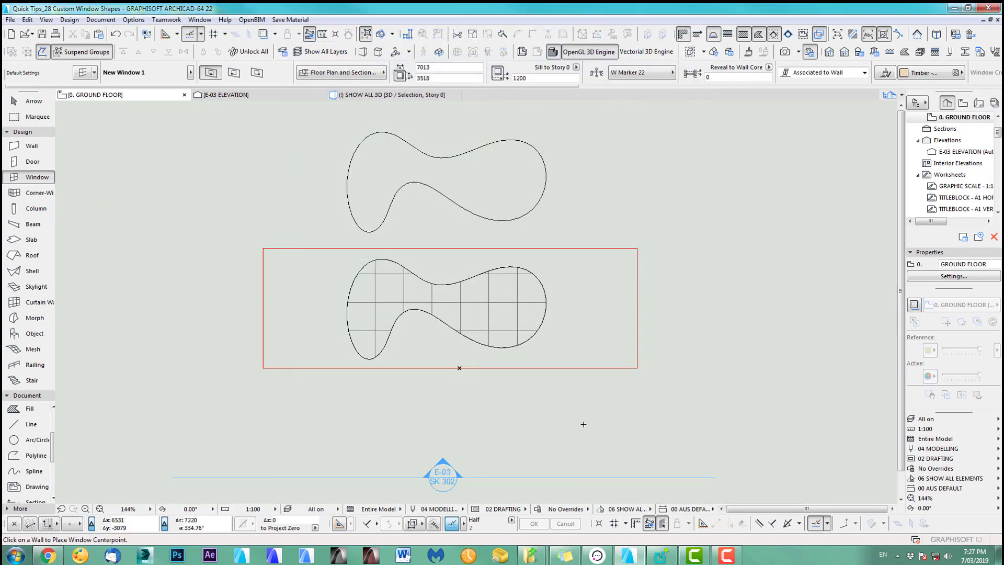
Step: Place New Window 1 in the top wall with its orientation set
{"action": "scroll", "coordinate": [355, 462], "scroll_direction": "down", "scroll_amount": 3}
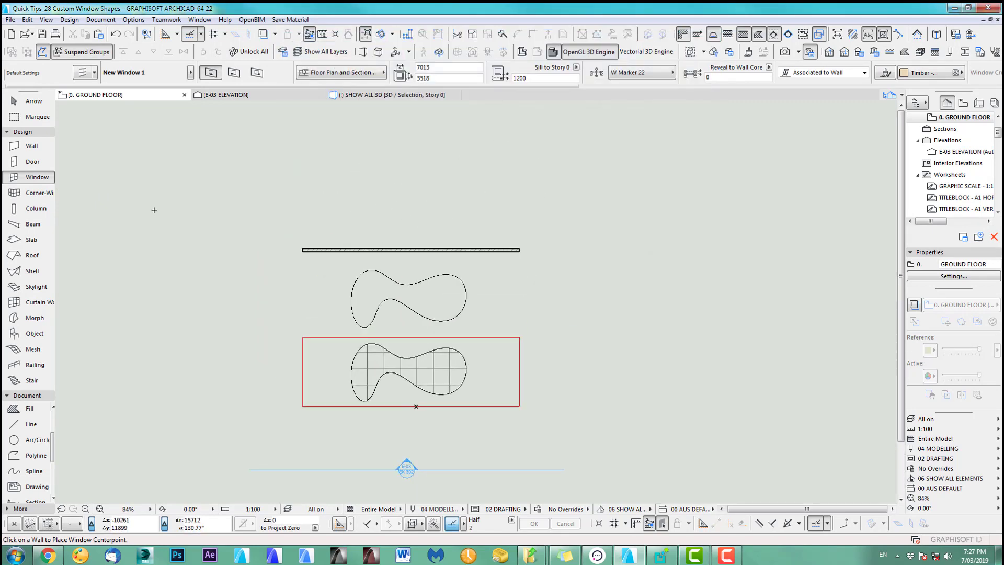
{"action": "left_click", "coordinate": [411, 250]}
{"action": "left_click", "coordinate": [411, 229]}
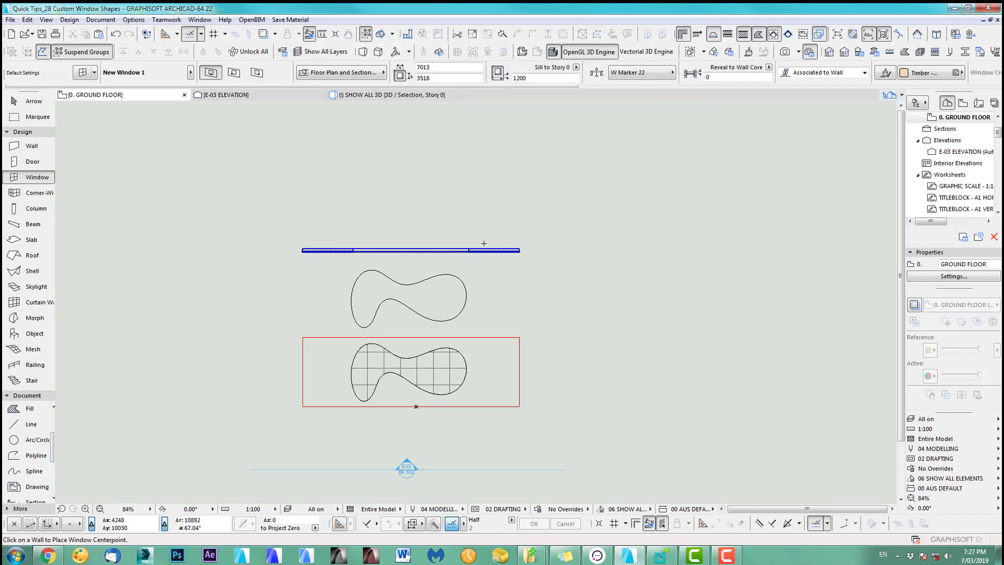
Step: Check the window's opening in the wall from a front 3D view
{"action": "left_click", "coordinate": [513, 253], "text": "shift"}
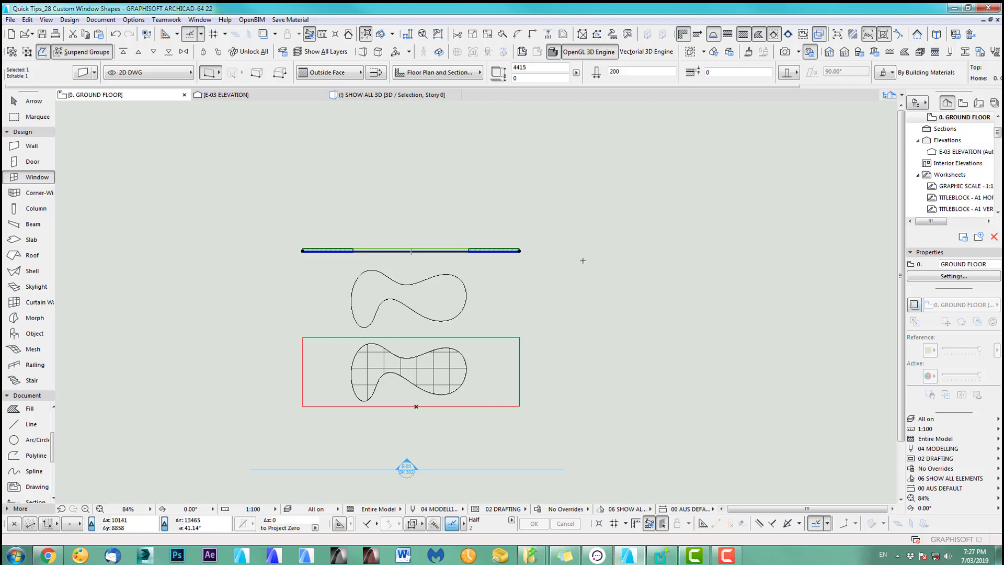
{"action": "key", "text": "F5"}
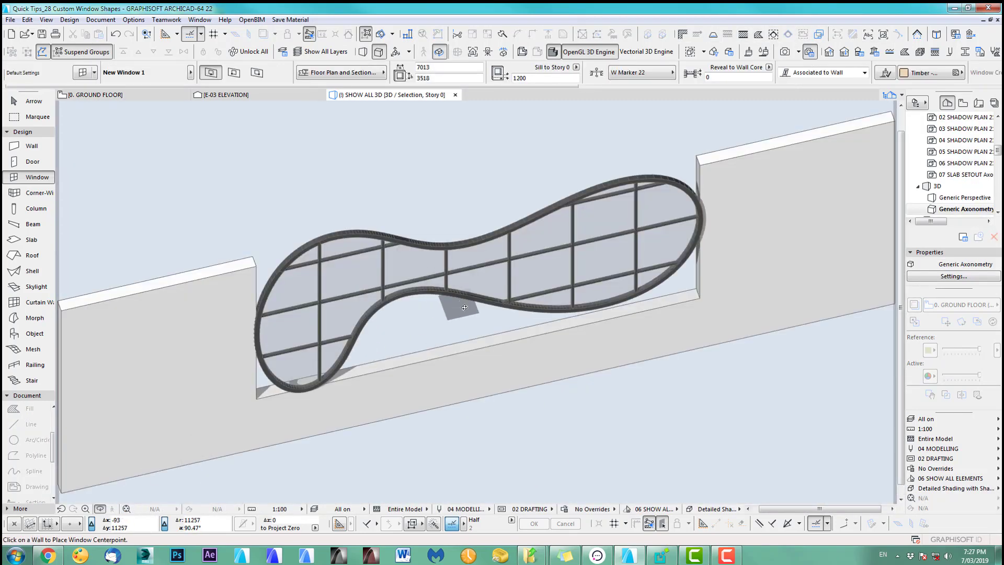
{"action": "middle_click_drag", "start_coordinate": [529, 299], "coordinate": [599, 204], "text": "shift"}
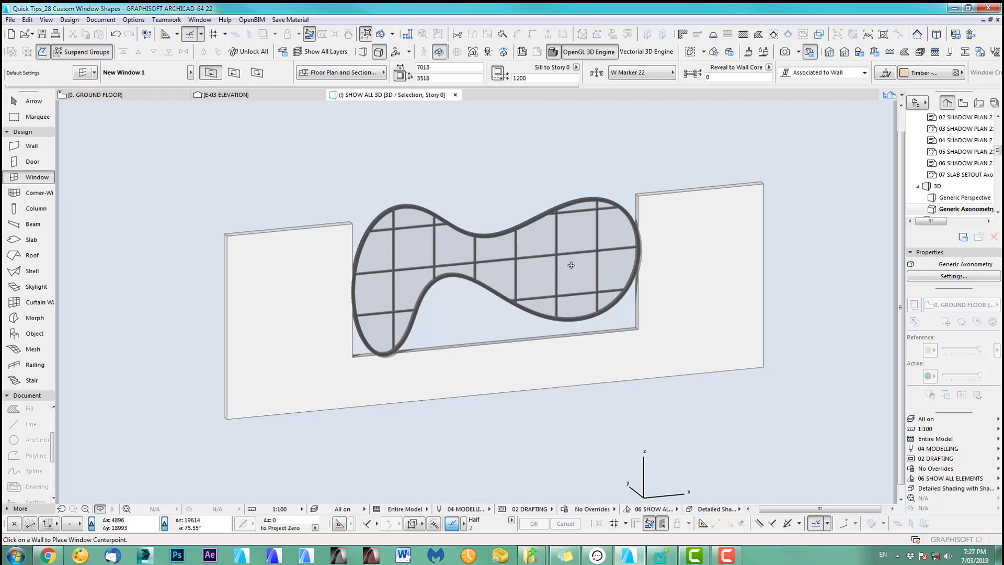
{"action": "key", "text": "F2"}
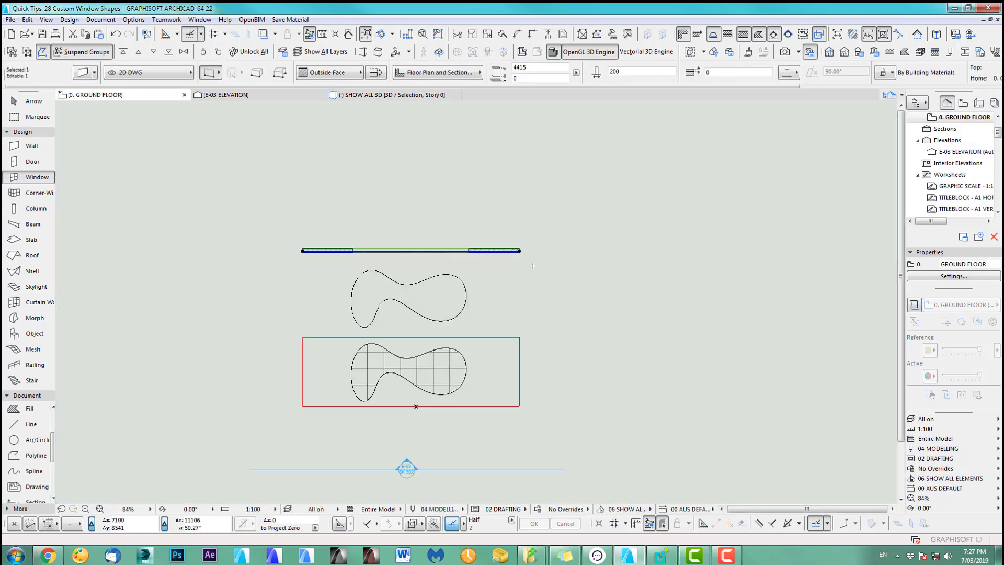
{"action": "middle_click_drag", "start_coordinate": [502, 338], "coordinate": [518, 310]}
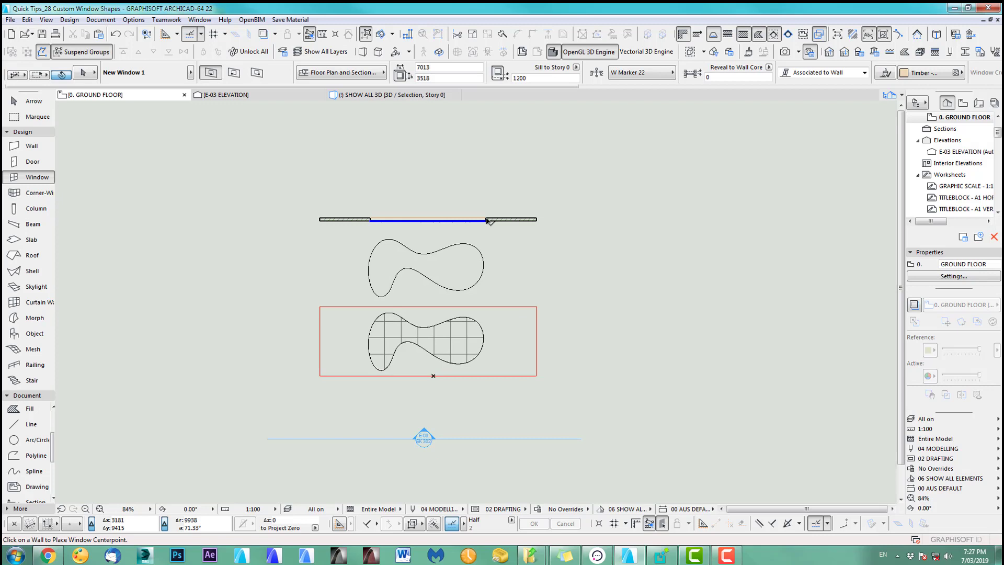
{"action": "left_click", "coordinate": [485, 219], "text": "shift"}
{"action": "key", "text": "Escape"}
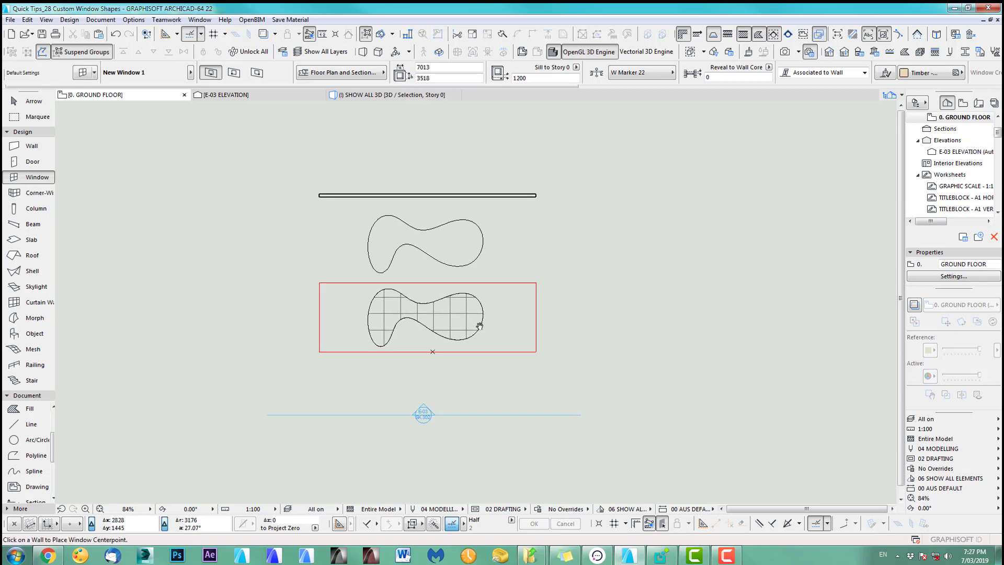
{"action": "scroll", "coordinate": [477, 331], "scroll_direction": "up", "scroll_amount": 4}
{"action": "middle_click_drag", "start_coordinate": [522, 351], "coordinate": [544, 351]}
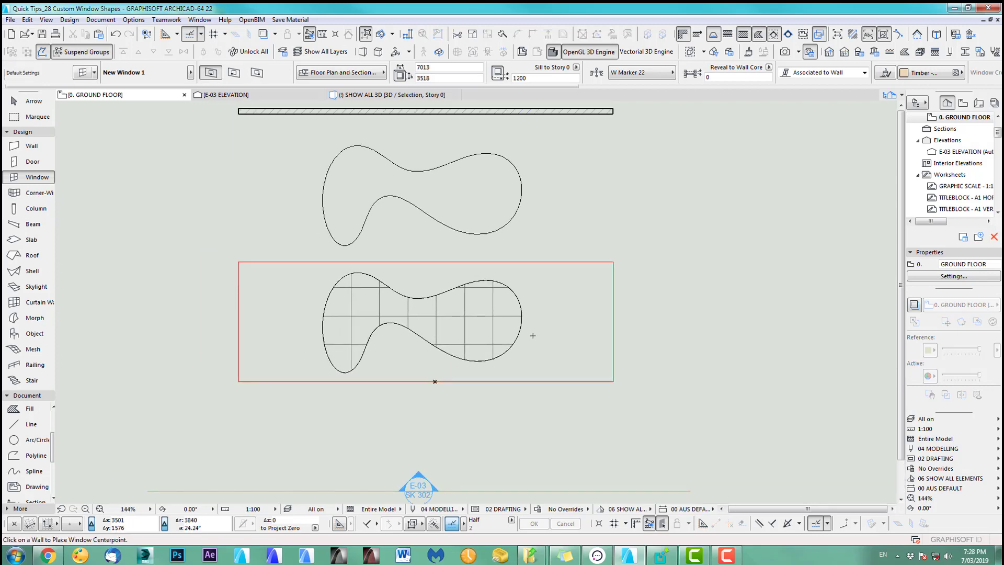
{"action": "left_click", "coordinate": [448, 317], "text": "shift"}
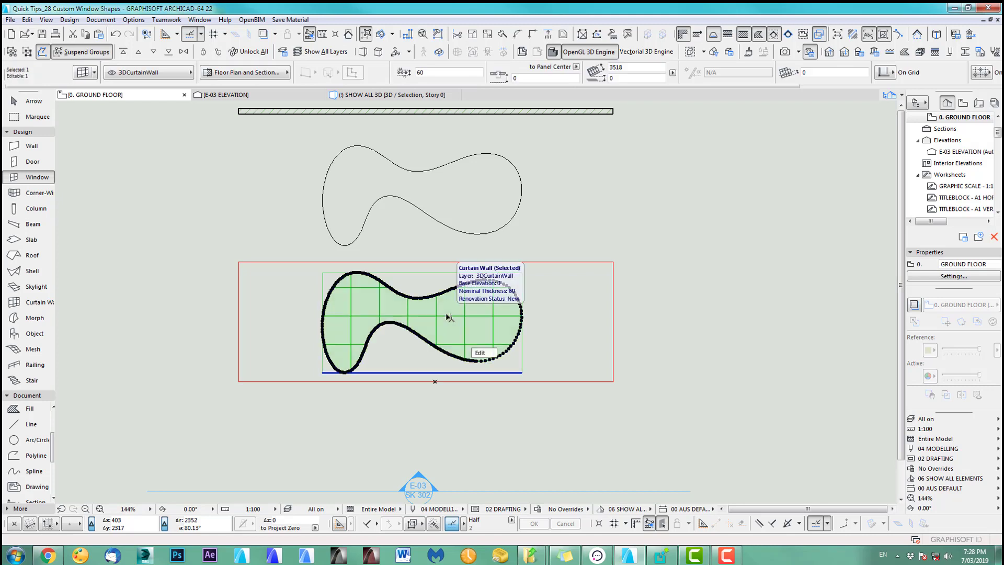
{"action": "key", "text": "Escape"}
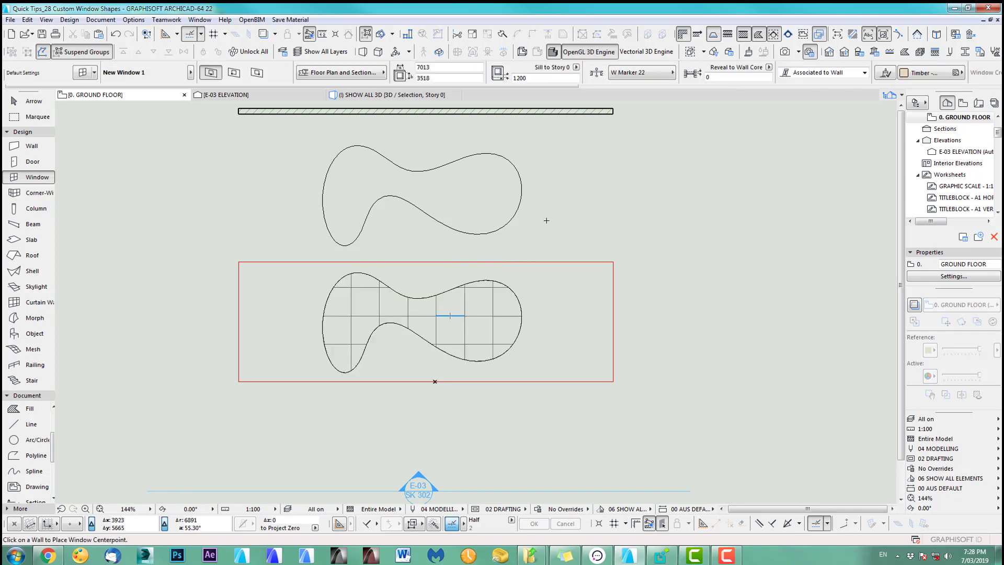
Step: Set the slab defaults to a 0 offset and the ID 'Wallhole'
{"action": "double_click", "coordinate": [31, 239]}
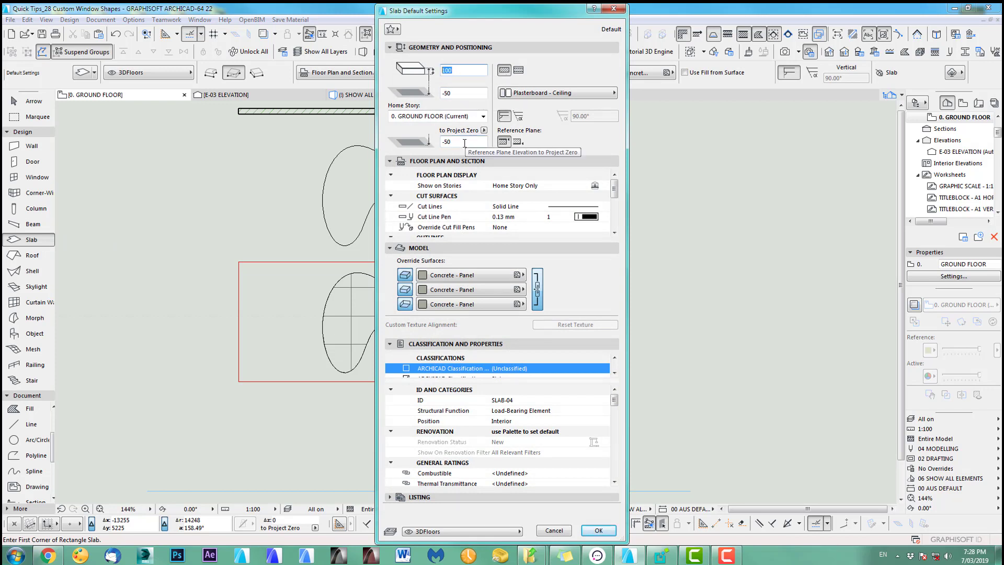
{"action": "left_click_drag", "start_coordinate": [464, 142], "coordinate": [431, 141]}
{"action": "type", "text": "0"}
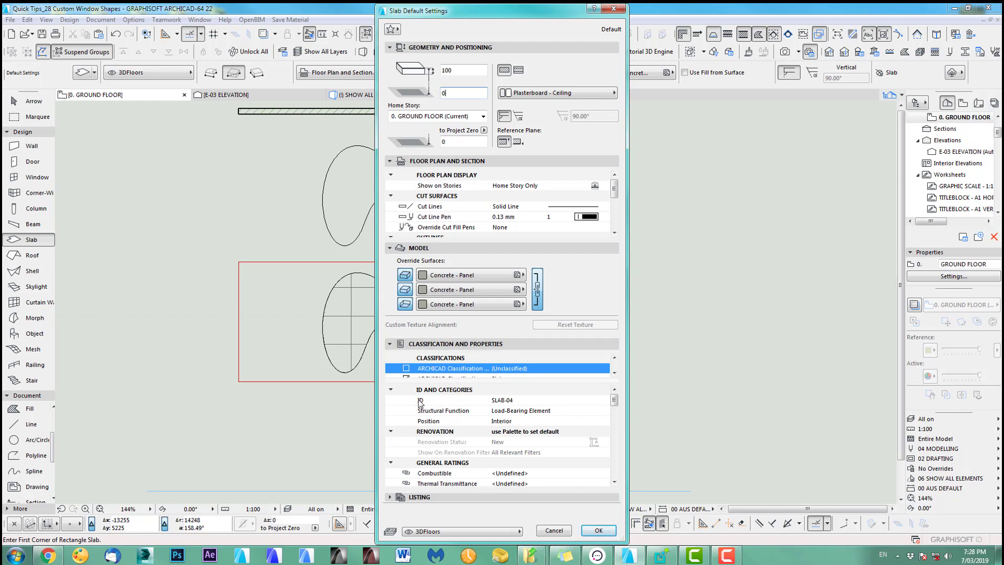
{"action": "left_click", "coordinate": [506, 400]}
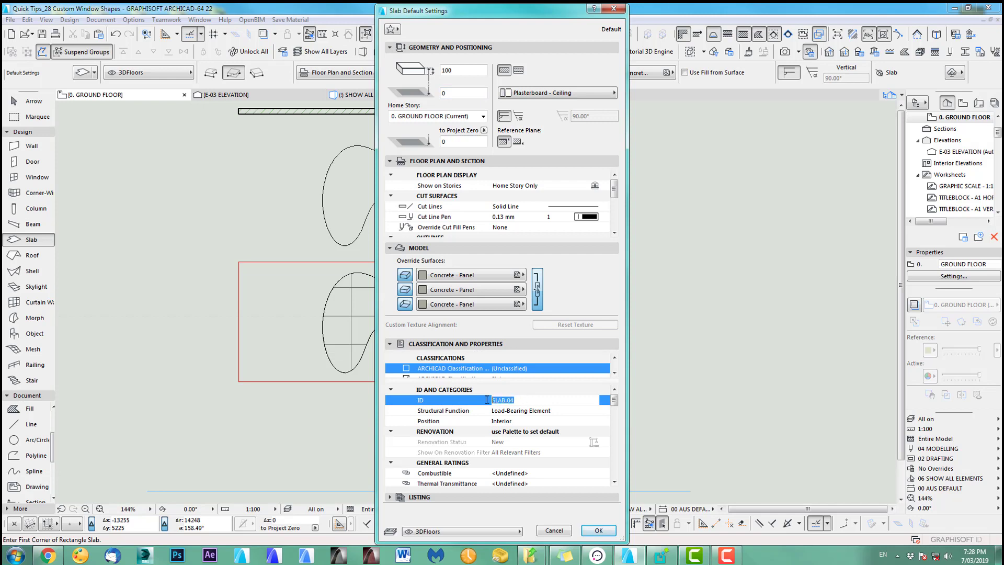
{"action": "type", "text": "Wallhole"}
{"action": "left_click", "coordinate": [598, 530]}
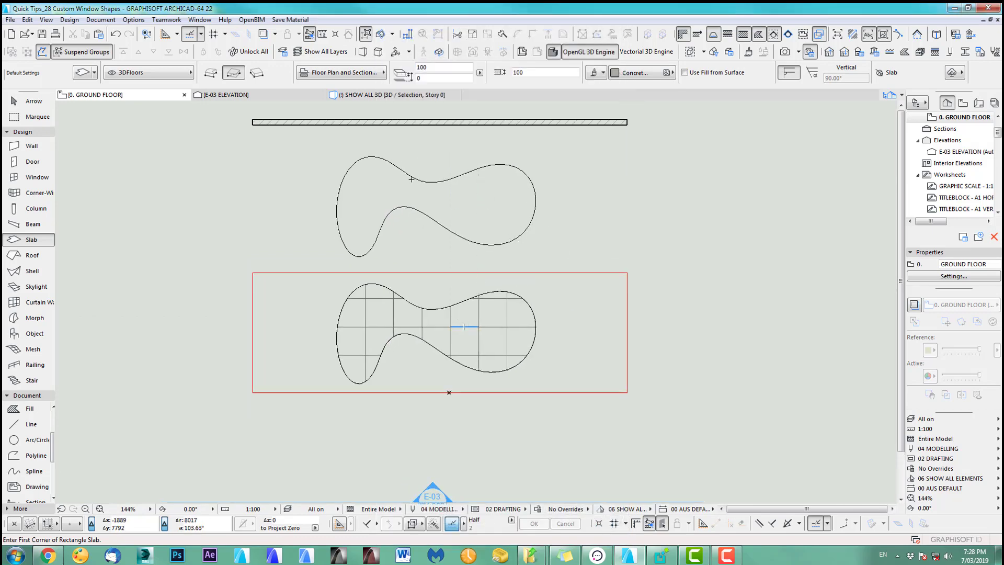
Step: Create a slab from the upper blob outline and check it in 3D
{"action": "key", "text": "space"}
{"action": "left_click", "coordinate": [502, 198]}
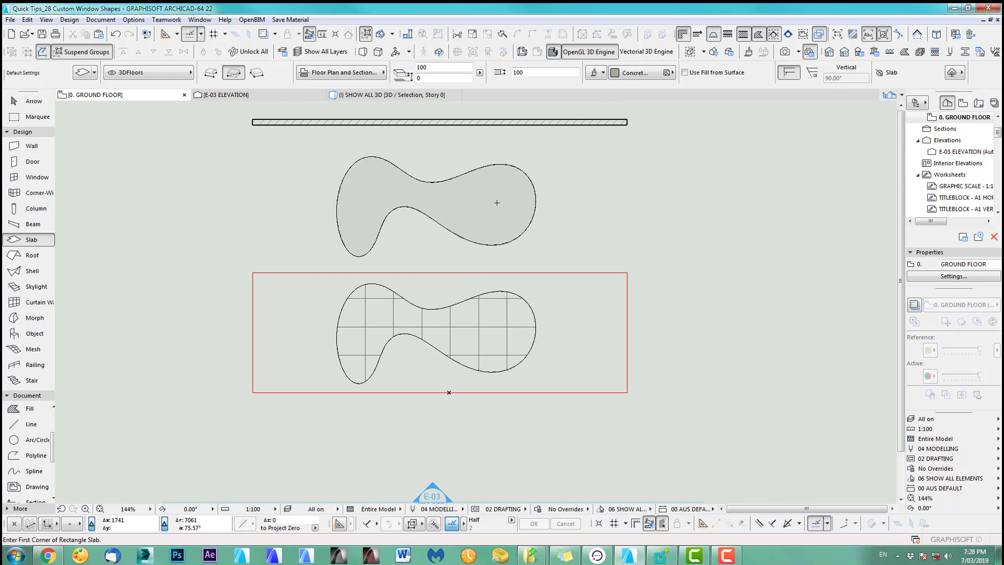
{"action": "key", "text": "F5"}
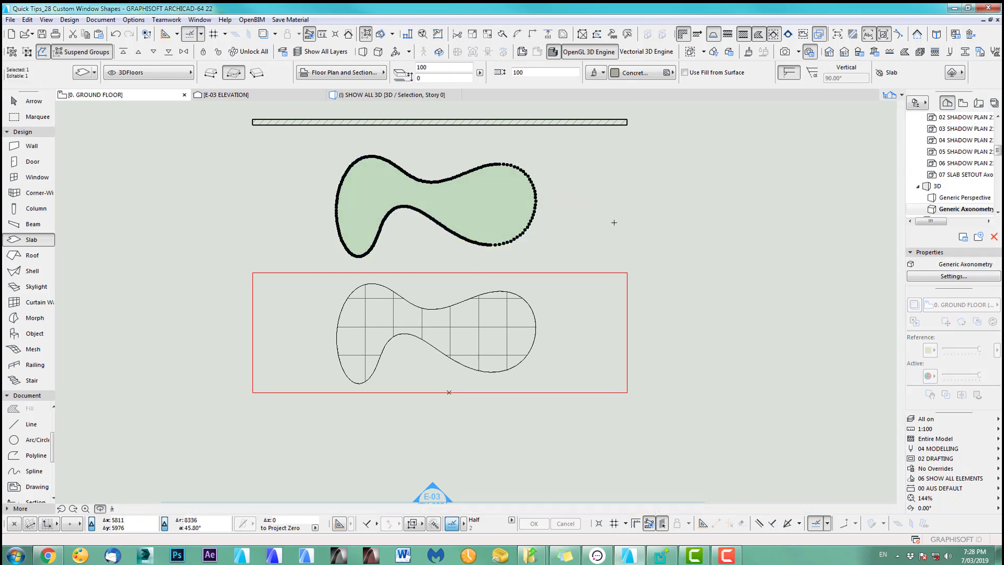
{"action": "middle_click_drag", "start_coordinate": [547, 398], "coordinate": [503, 317]}
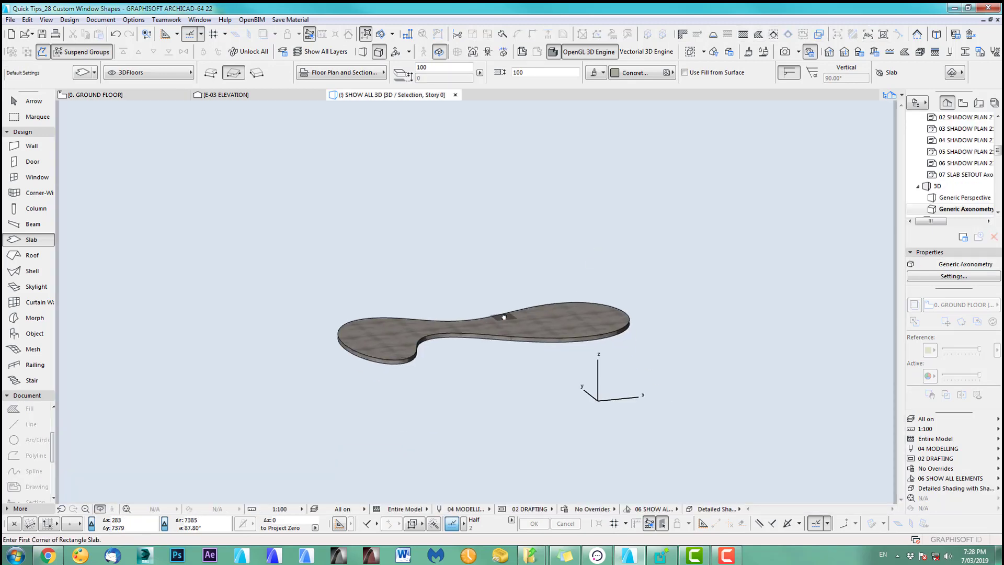
{"action": "key", "text": "F2"}
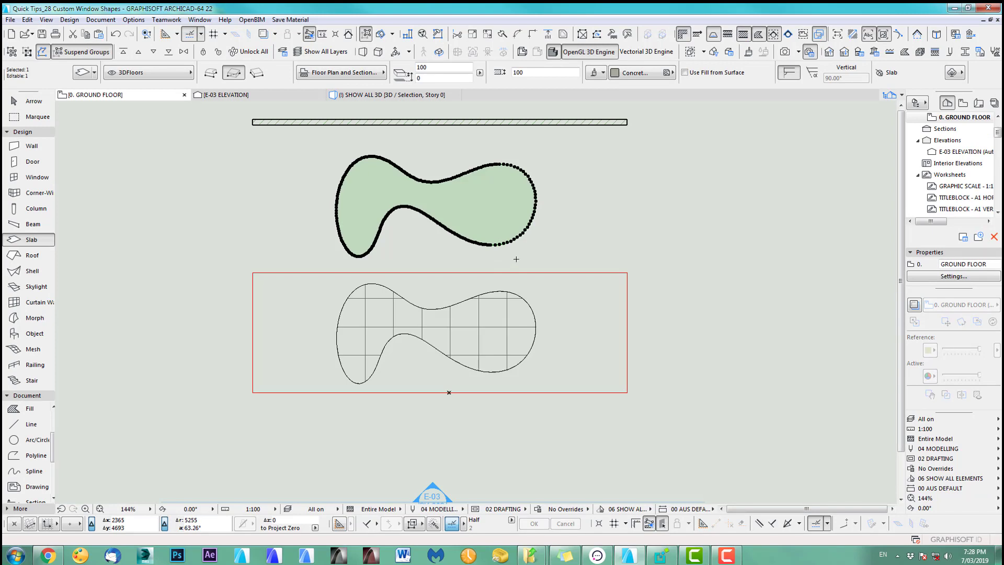
Step: Move the slab exactly onto the gridded curtain-wall blob, then deselect it
{"action": "key", "text": "ctrl+d"}
{"action": "left_click", "coordinate": [497, 245]}
{"action": "scroll", "coordinate": [504, 368], "scroll_direction": "up", "scroll_amount": 5}
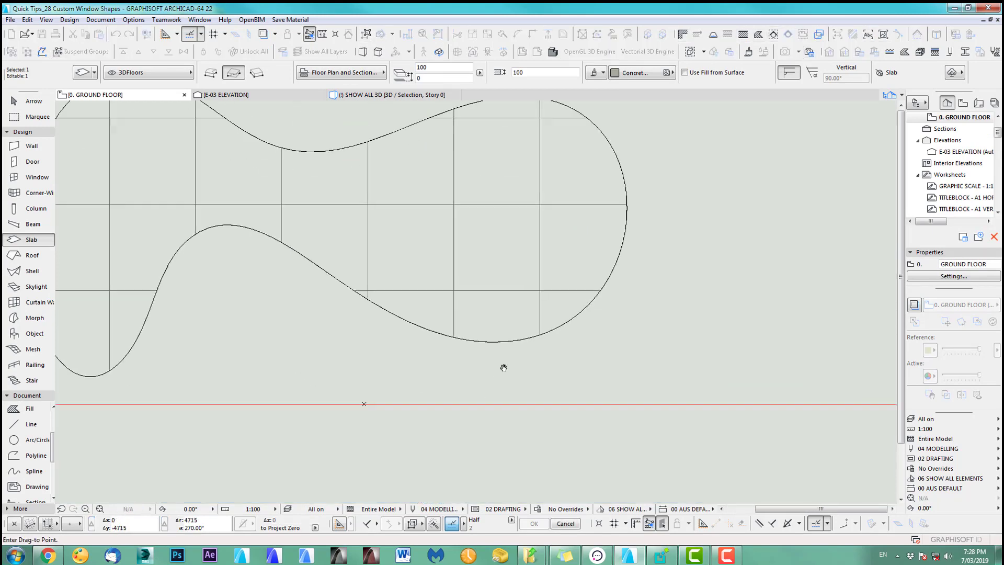
{"action": "scroll", "coordinate": [504, 368], "scroll_direction": "up", "scroll_amount": 3}
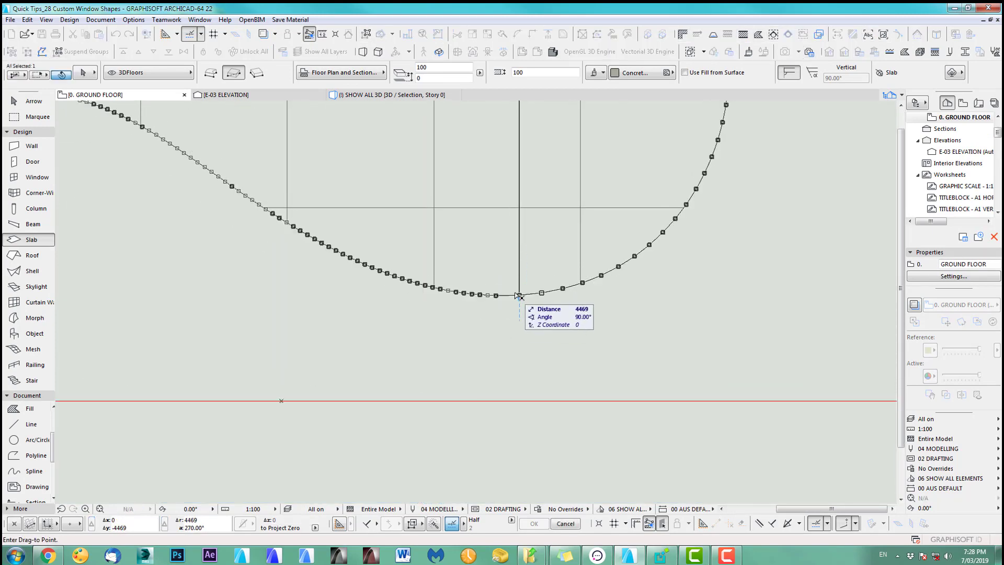
{"action": "left_click", "coordinate": [520, 295]}
{"action": "scroll", "coordinate": [543, 352], "scroll_direction": "down", "scroll_amount": 5}
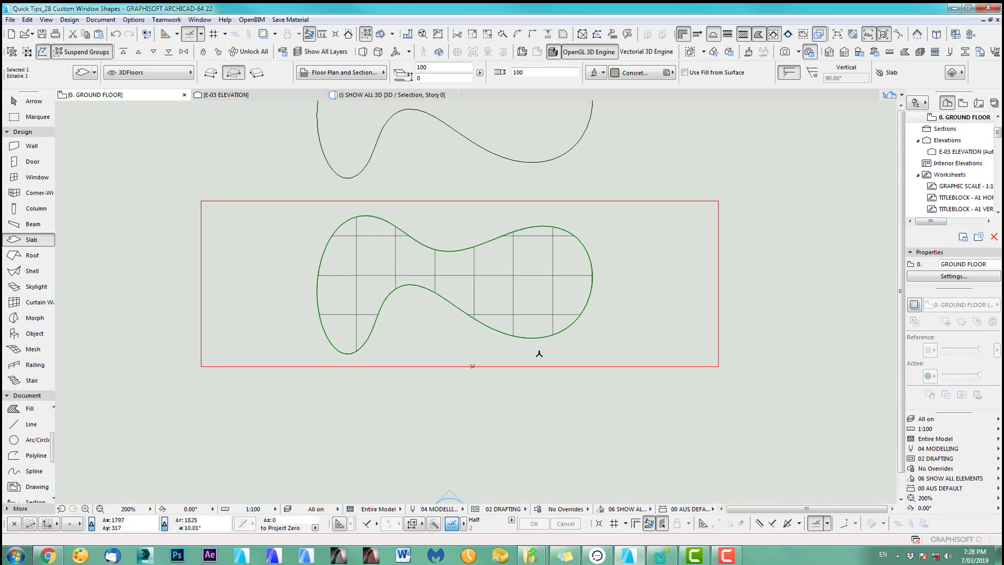
{"action": "scroll", "coordinate": [539, 353], "scroll_direction": "down", "scroll_amount": 1}
{"action": "key", "text": "Escape"}
{"action": "left_click", "coordinate": [33, 101]}
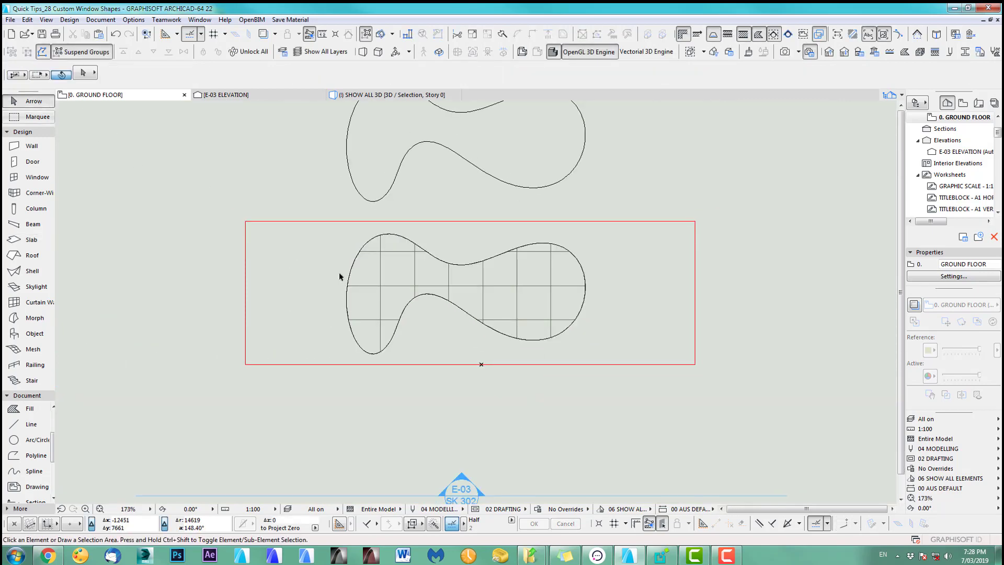
Step: Save the curtain wall and Wallhole slab together as window New Window 1.gsm, replacing it
{"action": "left_click_drag", "start_coordinate": [302, 230], "coordinate": [455, 324]}
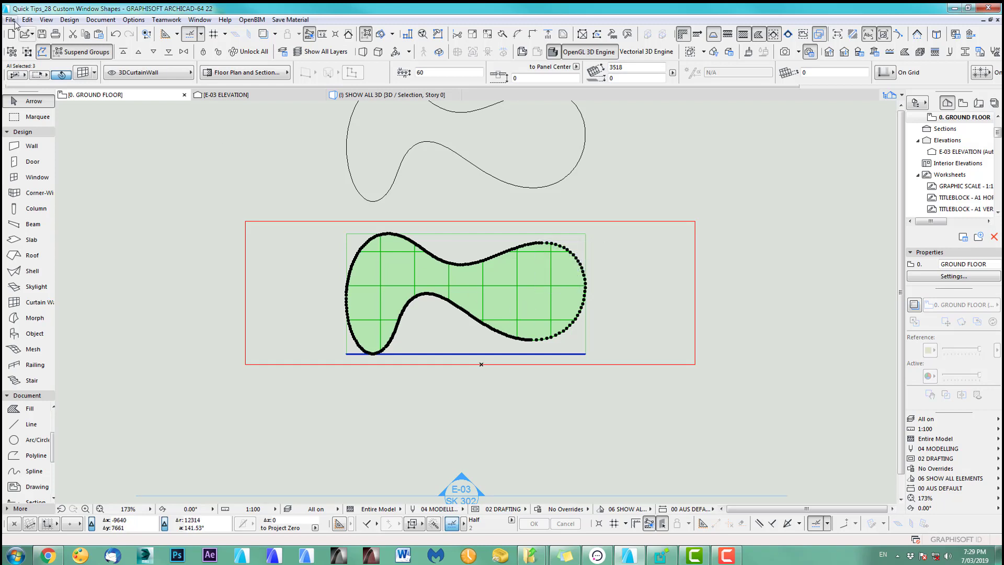
{"action": "left_click", "coordinate": [12, 20]}
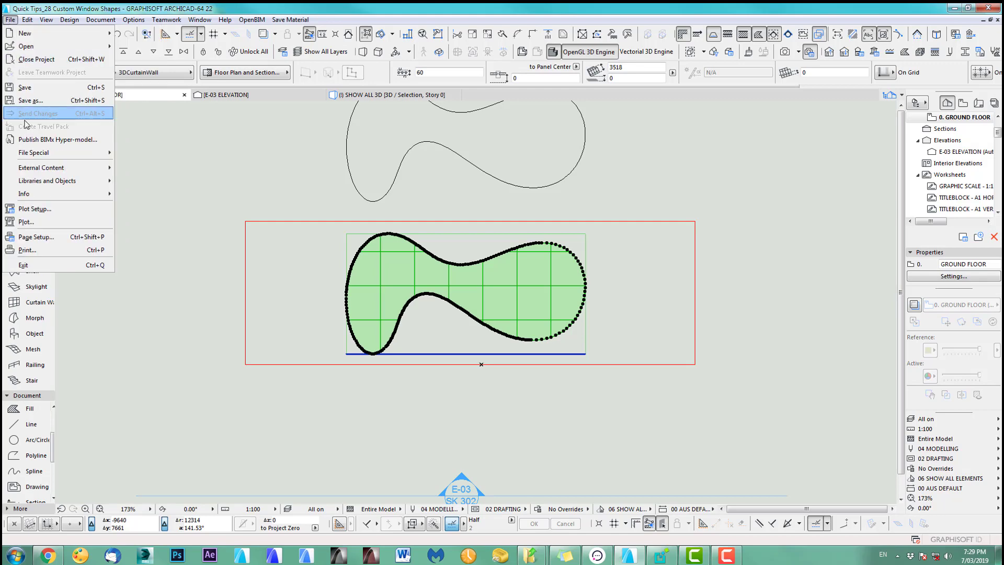
{"action": "mouse_move", "coordinate": [47, 180]}
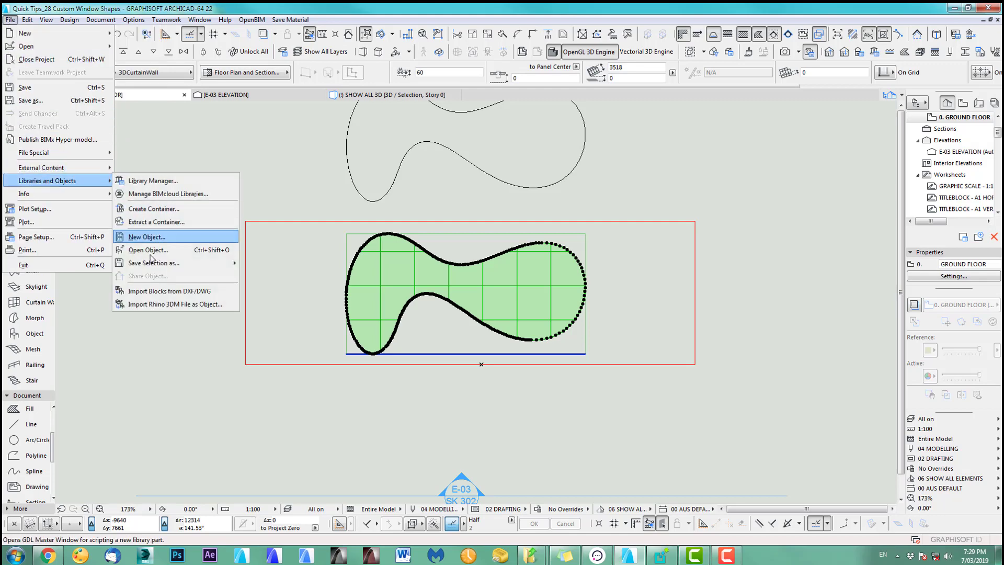
{"action": "mouse_move", "coordinate": [154, 270]}
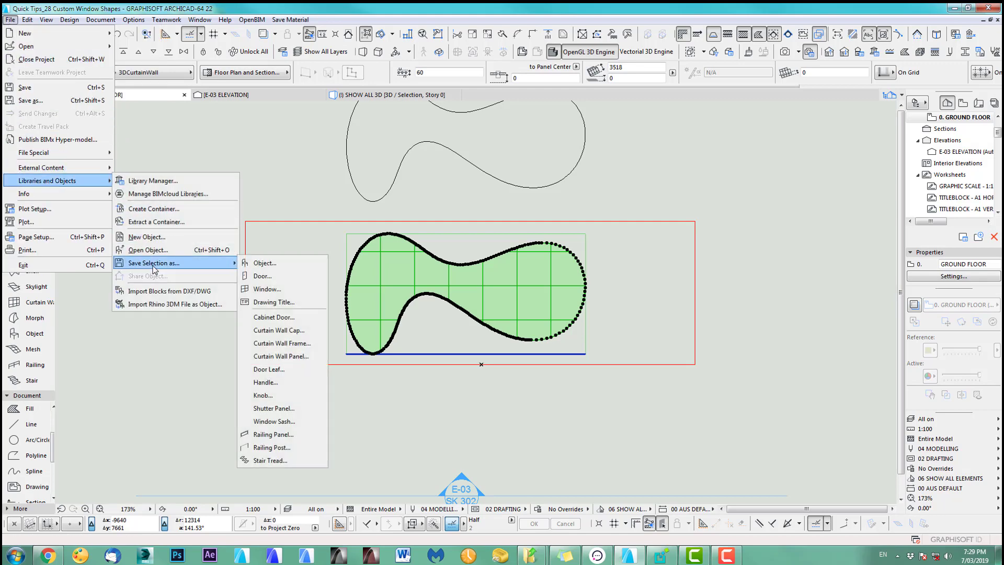
{"action": "left_click", "coordinate": [271, 288]}
{"action": "left_click", "coordinate": [485, 177]}
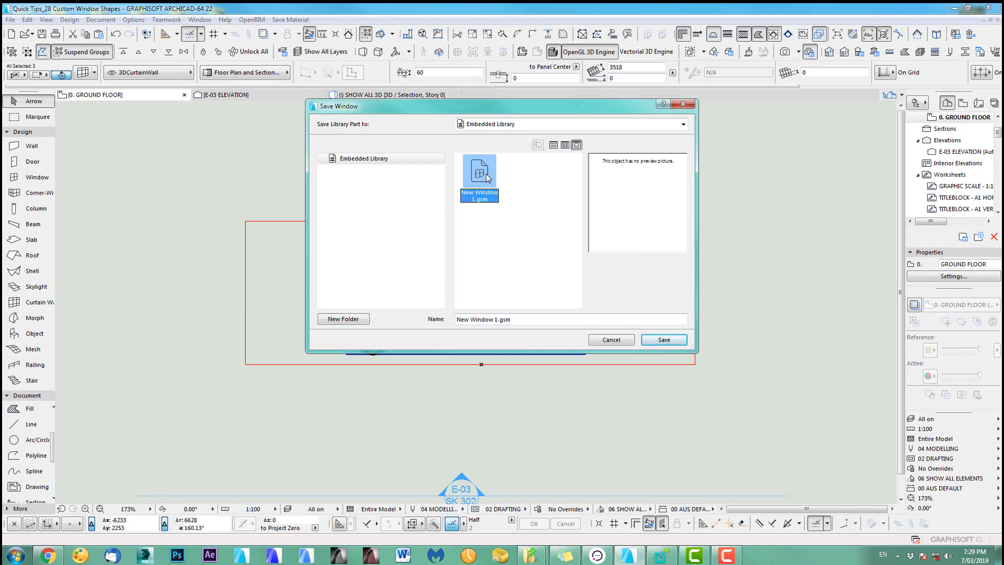
{"action": "left_click", "coordinate": [664, 339]}
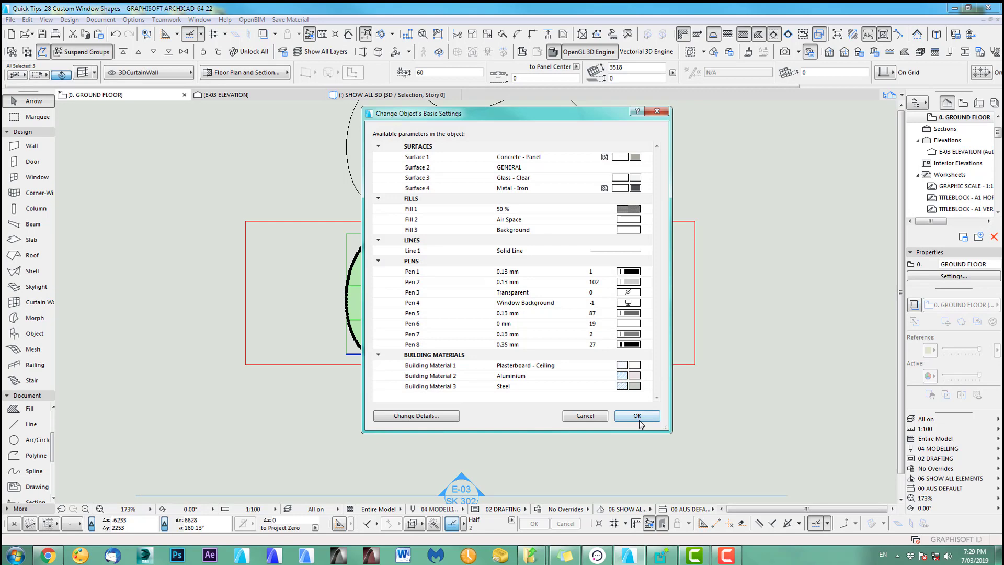
{"action": "left_click", "coordinate": [642, 416]}
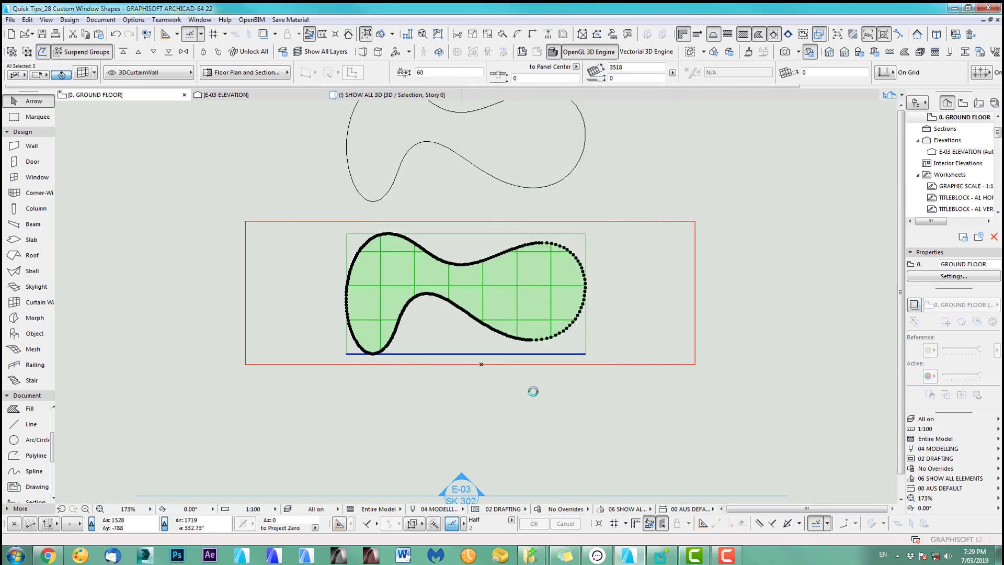
Step: Place the updated blob window in the wall and set its opening side
{"action": "left_click", "coordinate": [466, 208]}
{"action": "middle_click_drag", "start_coordinate": [466, 208], "coordinate": [457, 321]}
{"action": "left_click", "coordinate": [35, 177]}
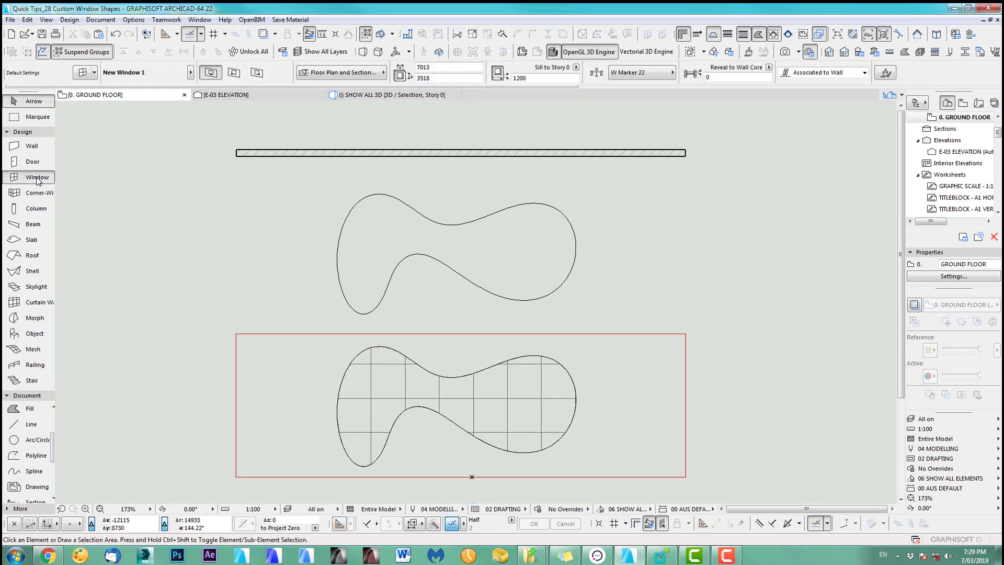
{"action": "left_click", "coordinate": [461, 155]}
{"action": "left_click", "coordinate": [463, 196]}
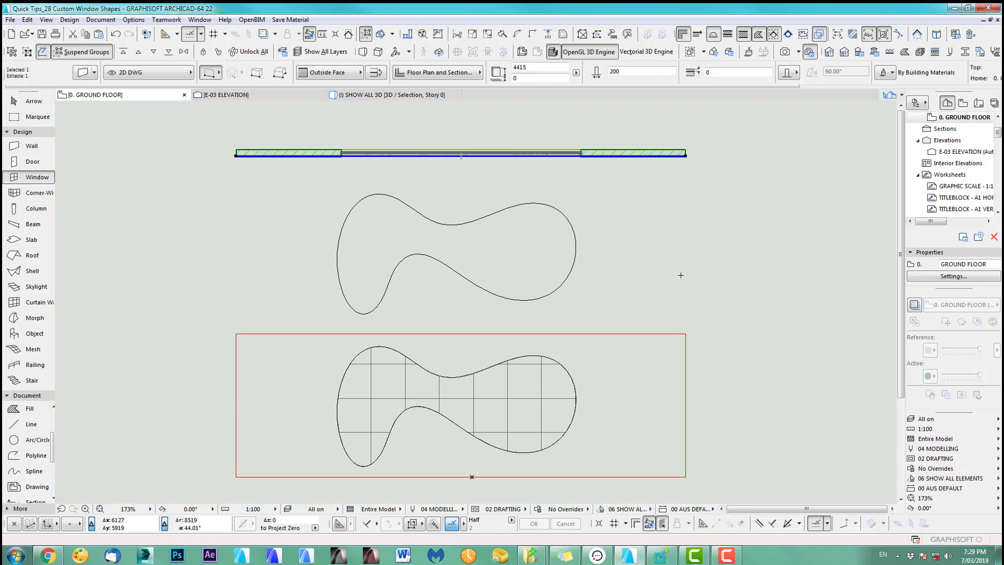
Step: In 3D, lower the blob window to a 504 sill so it cuts a clean opening
{"action": "key", "text": "F3"}
{"action": "left_click", "coordinate": [126, 509]}
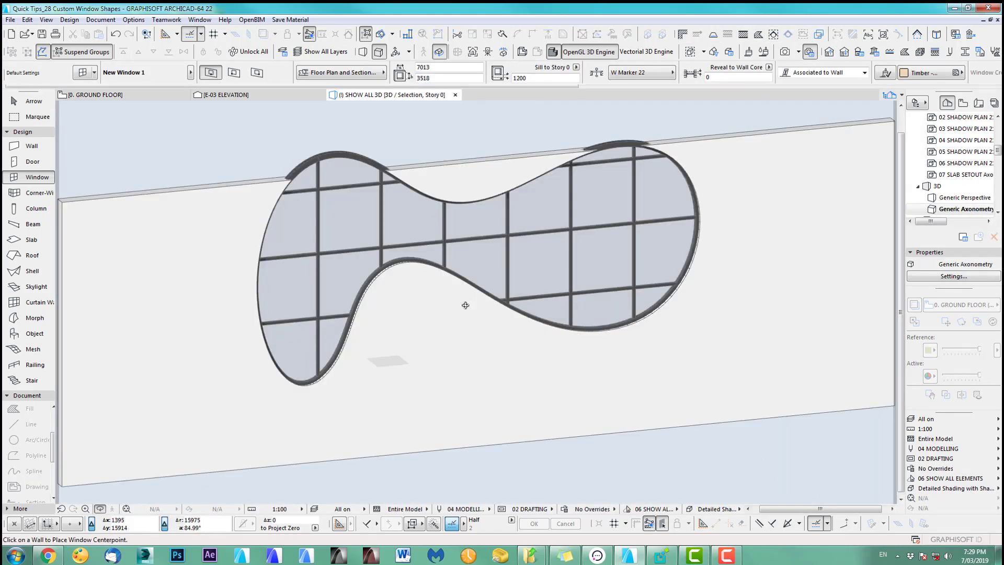
{"action": "scroll", "coordinate": [493, 251], "scroll_direction": "down", "scroll_amount": 2}
{"action": "middle_click_drag", "start_coordinate": [511, 268], "coordinate": [567, 254], "text": "shift"}
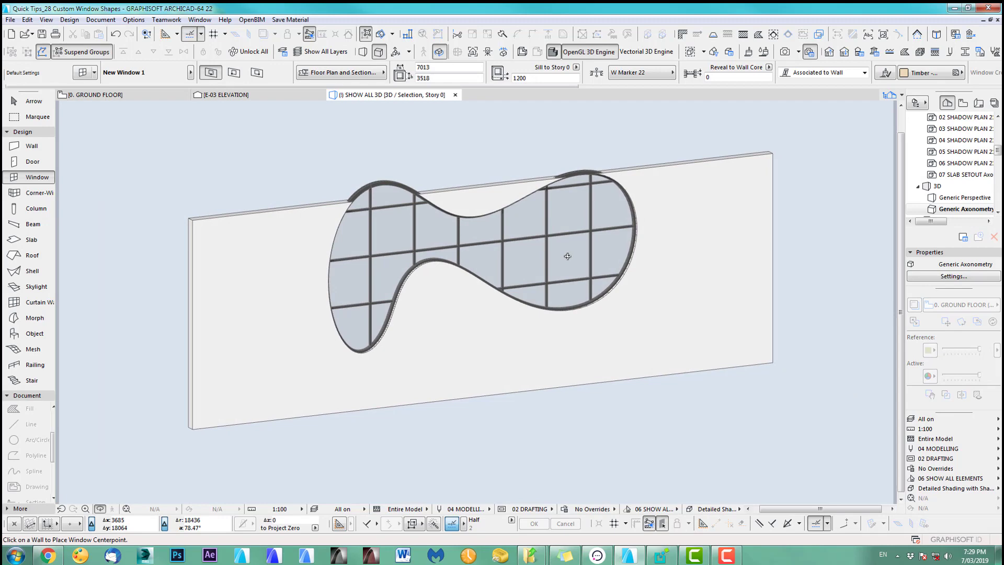
{"action": "left_click", "coordinate": [574, 259]}
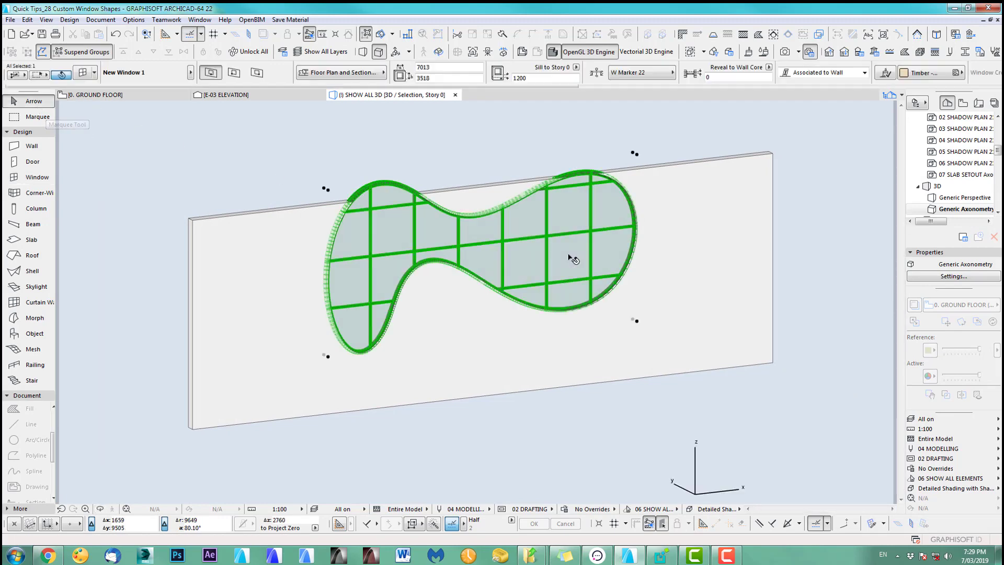
{"action": "left_click", "coordinate": [635, 320]}
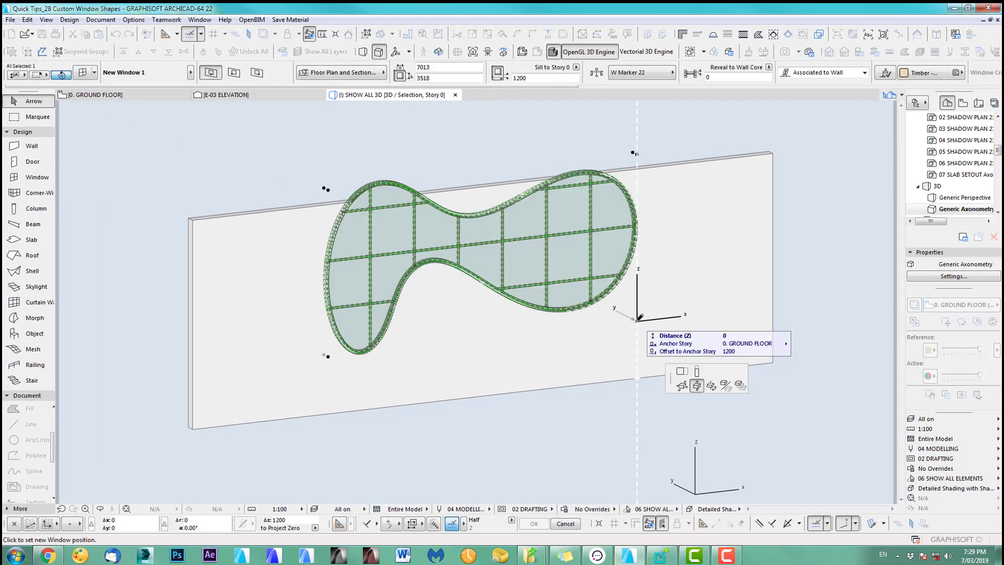
{"action": "left_click", "coordinate": [638, 353]}
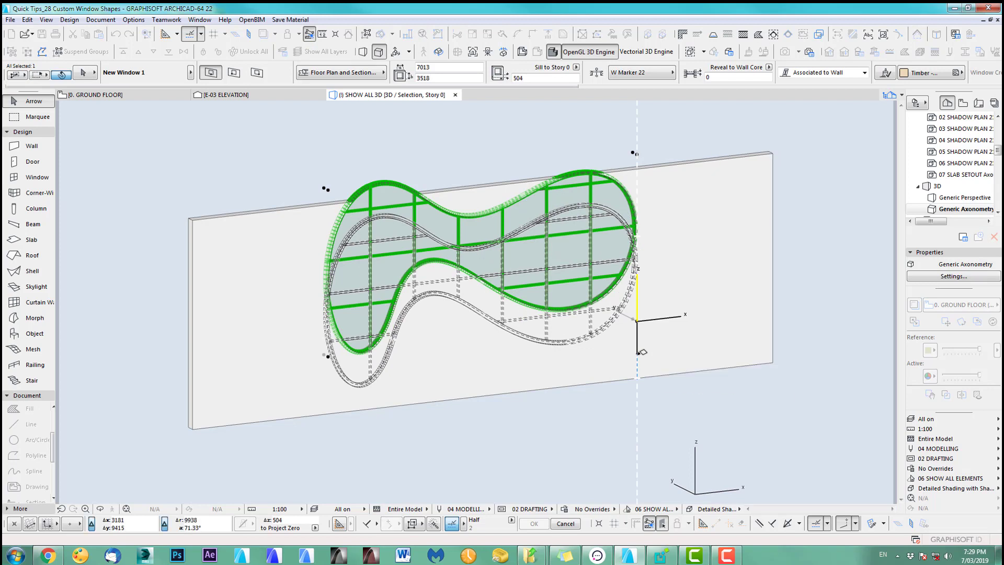
{"action": "left_click", "coordinate": [689, 430]}
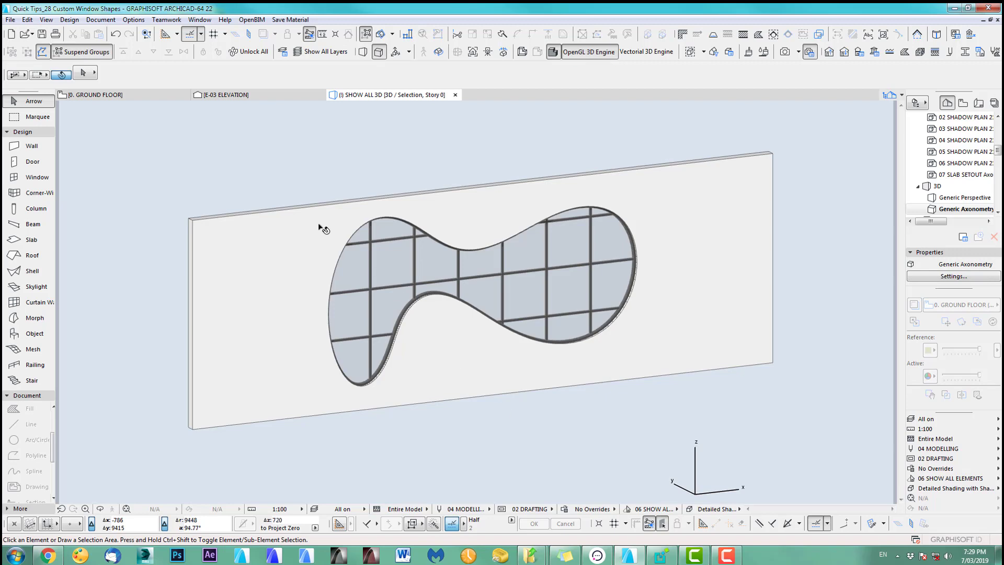
{"action": "double_click", "coordinate": [52, 177]}
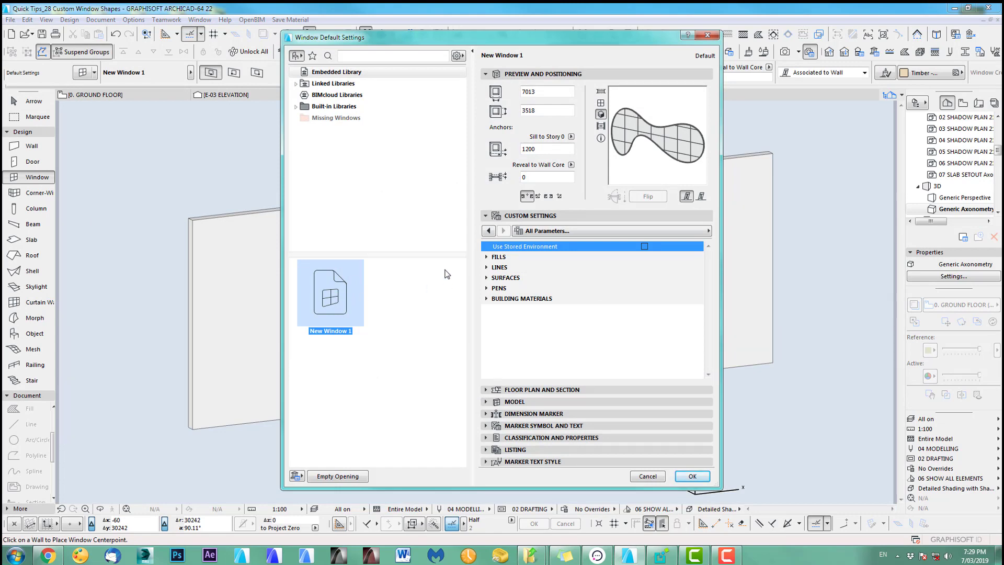
{"action": "left_click", "coordinate": [648, 476]}
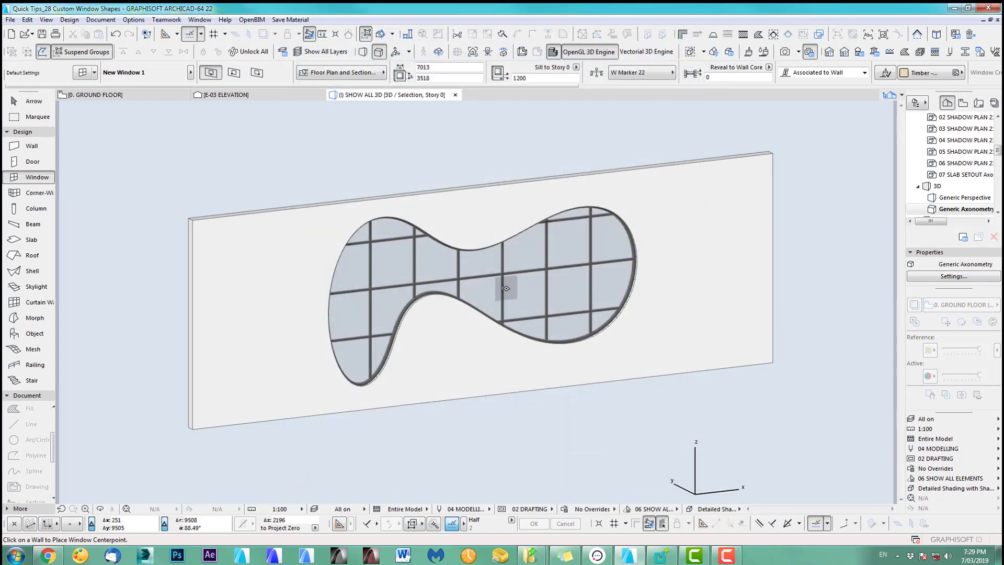